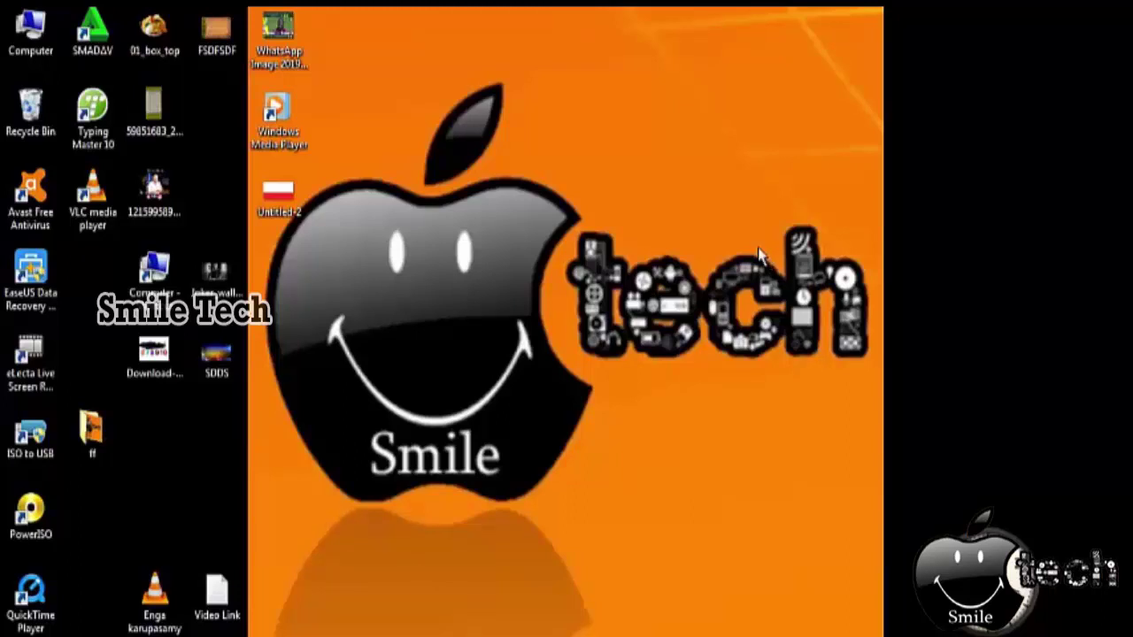
- Launch Microsoft Word 2007 from the Start menu to get a blank Document1
click(8, 632)
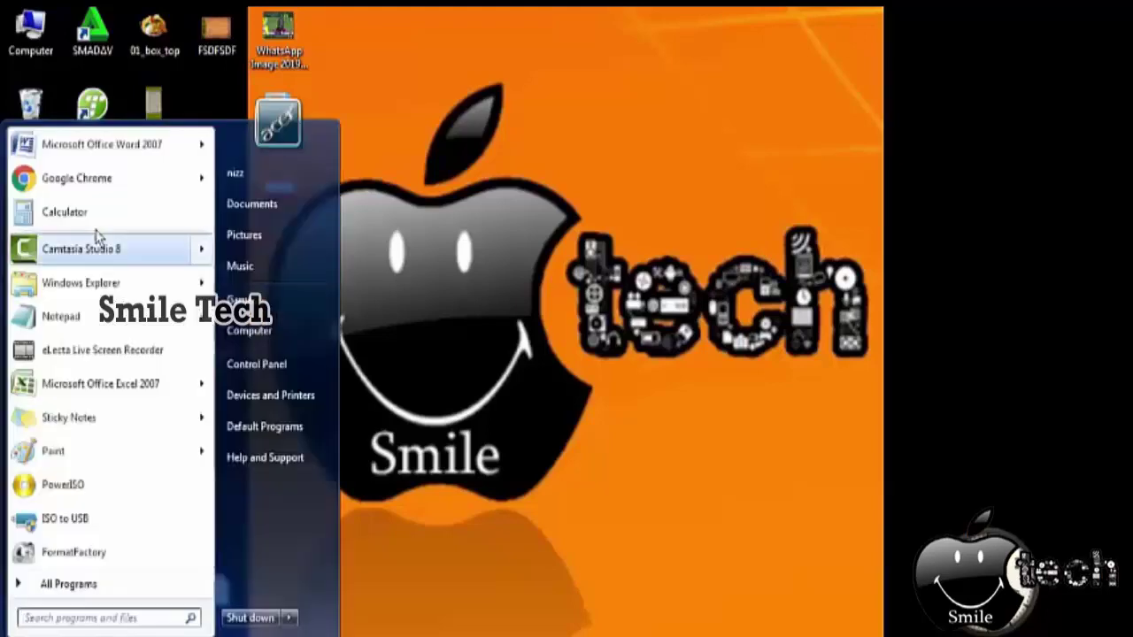
click(128, 146)
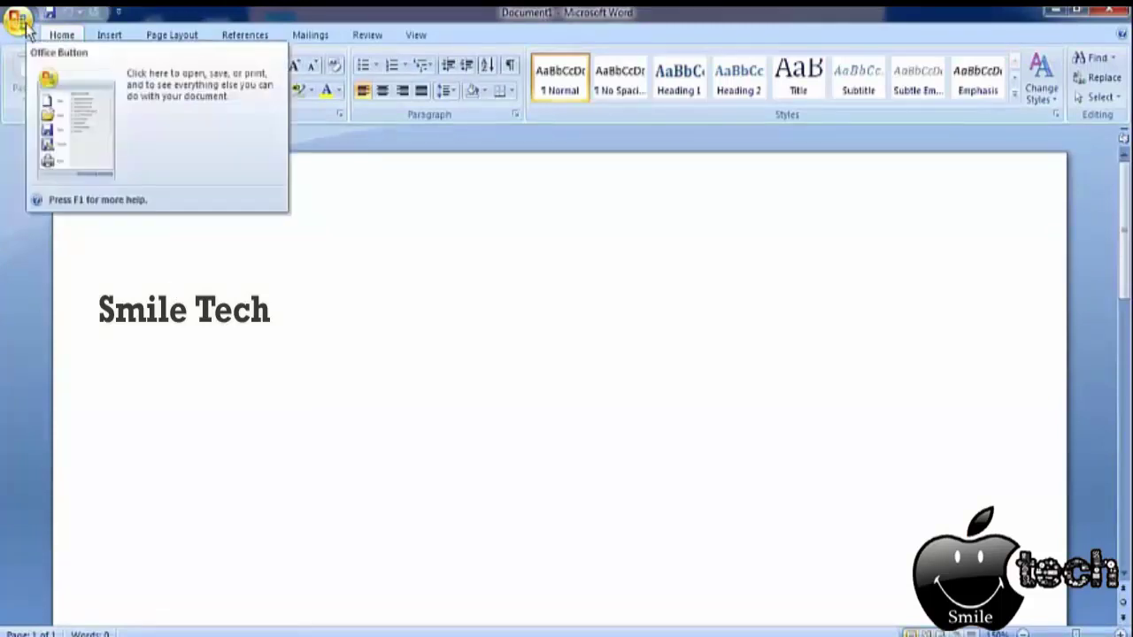
- Save the blank document as a Word document named 'basics learn' in Downloads > Smile Tech
click(20, 22)
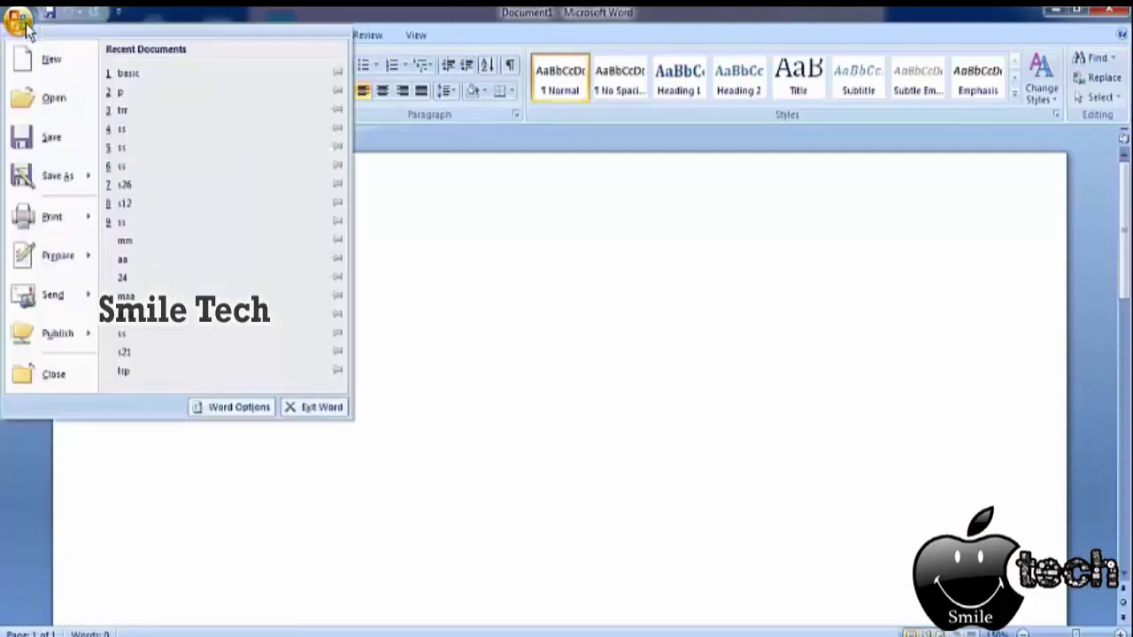
mouse_move(81, 179)
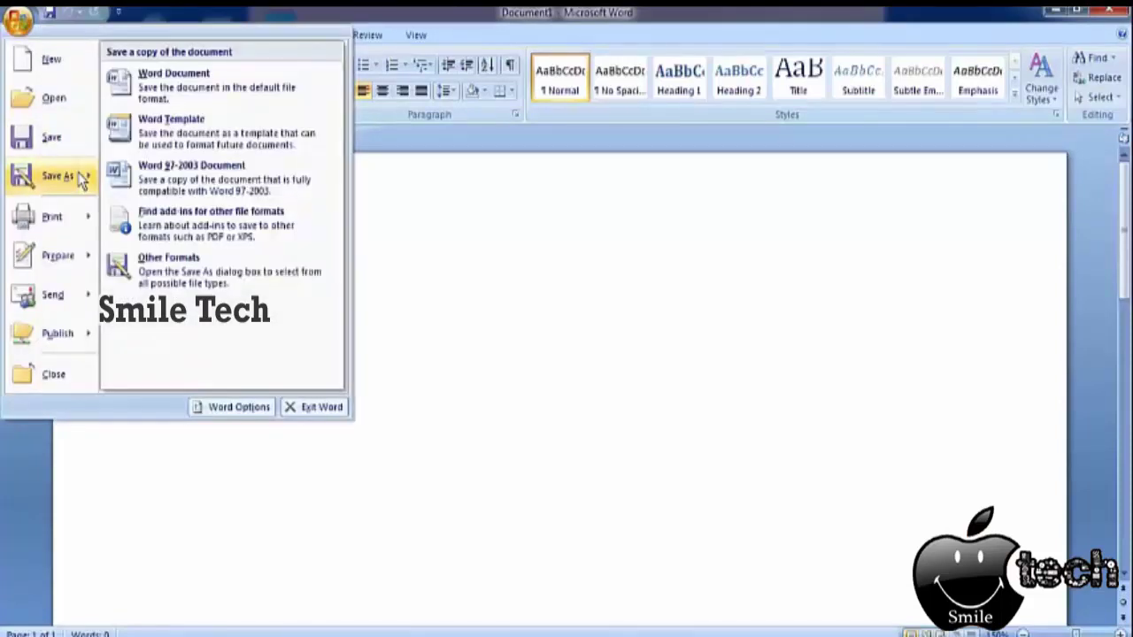
click(209, 90)
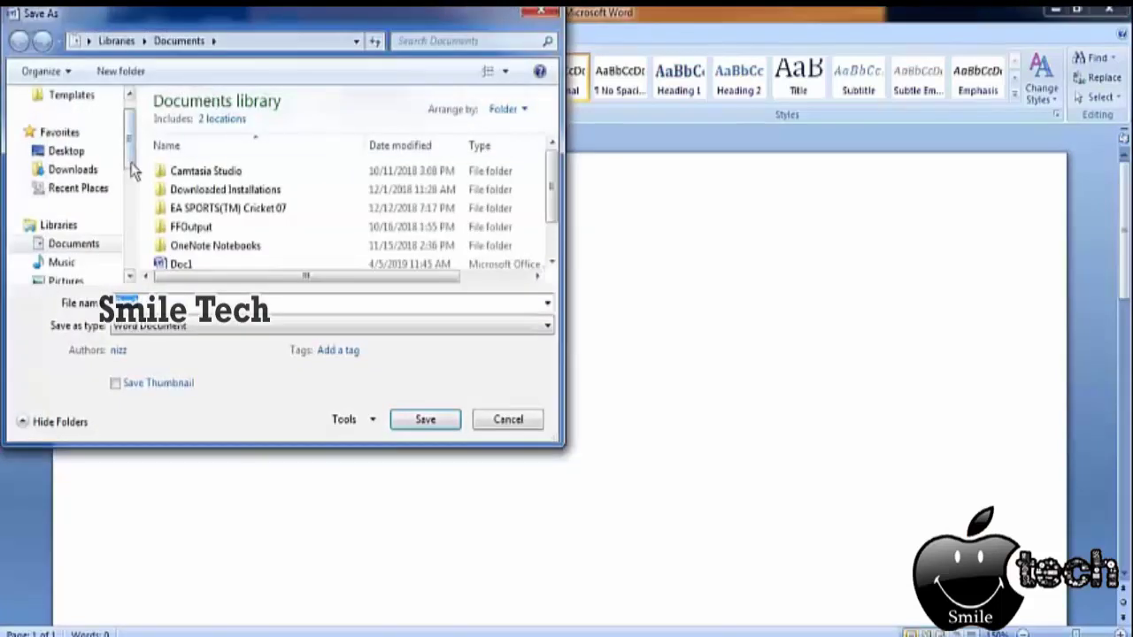
drag(133, 151, 93, 168)
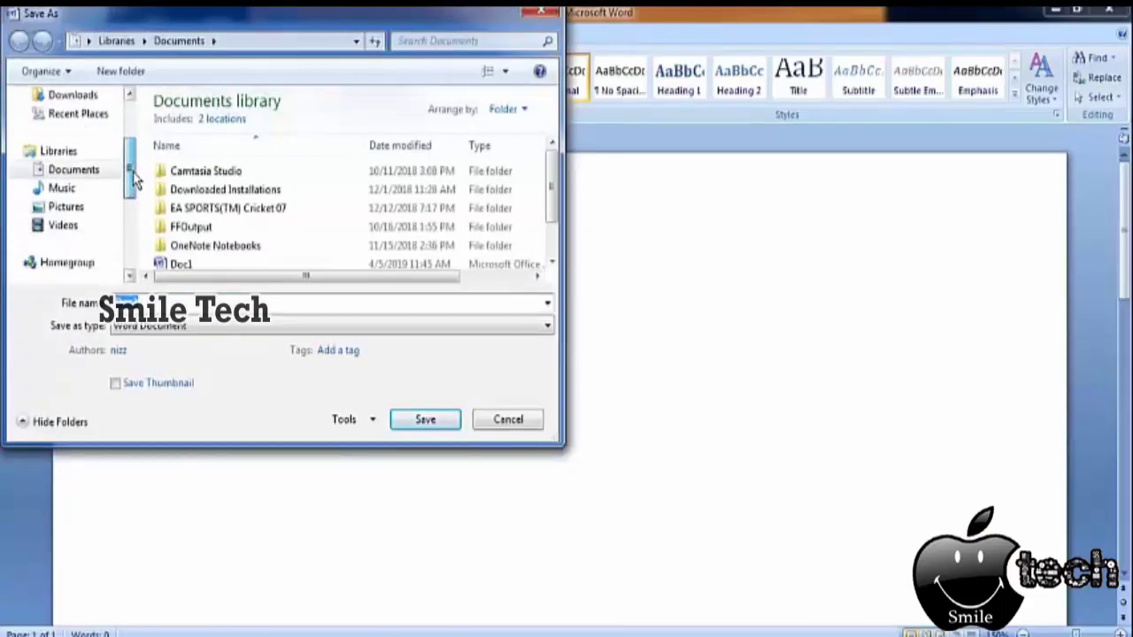
click(85, 116)
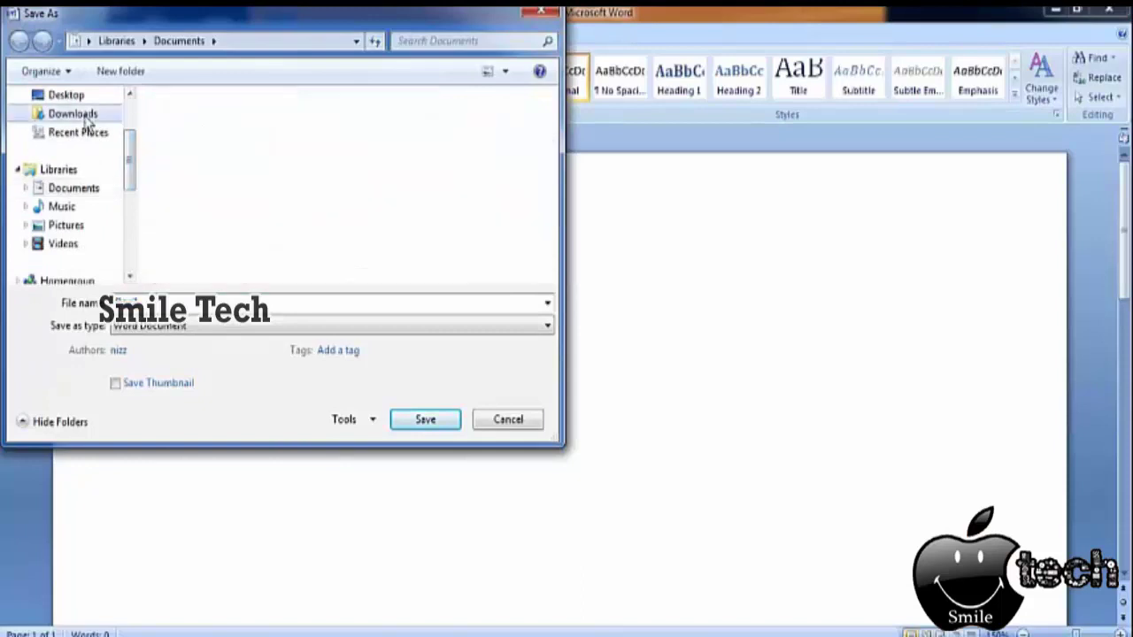
click(191, 158)
double_click(189, 157)
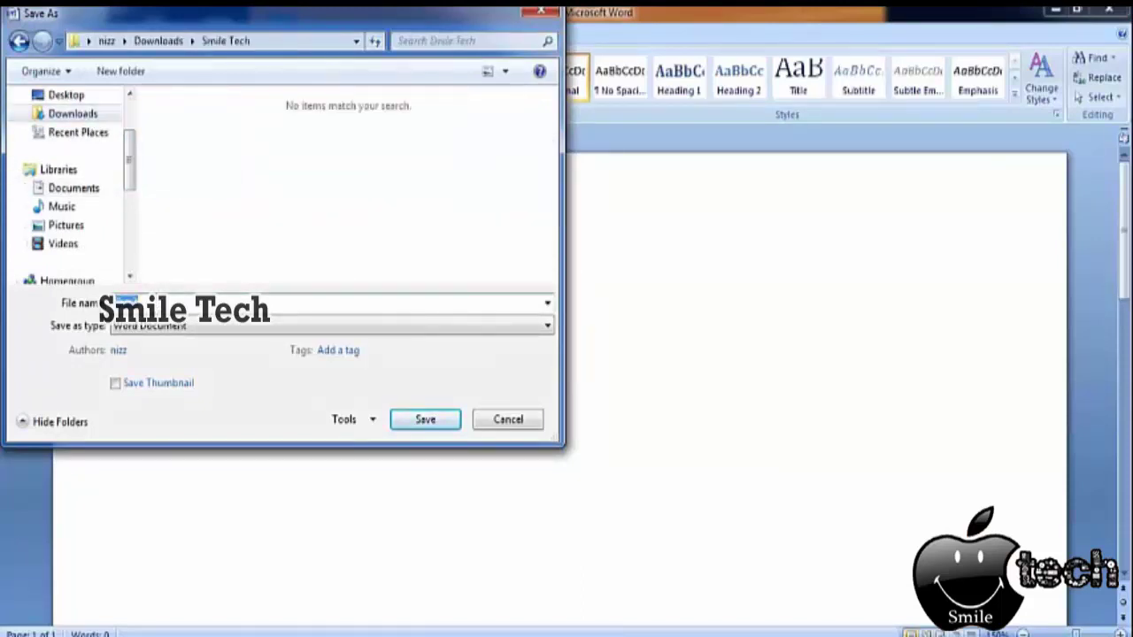
text(s)
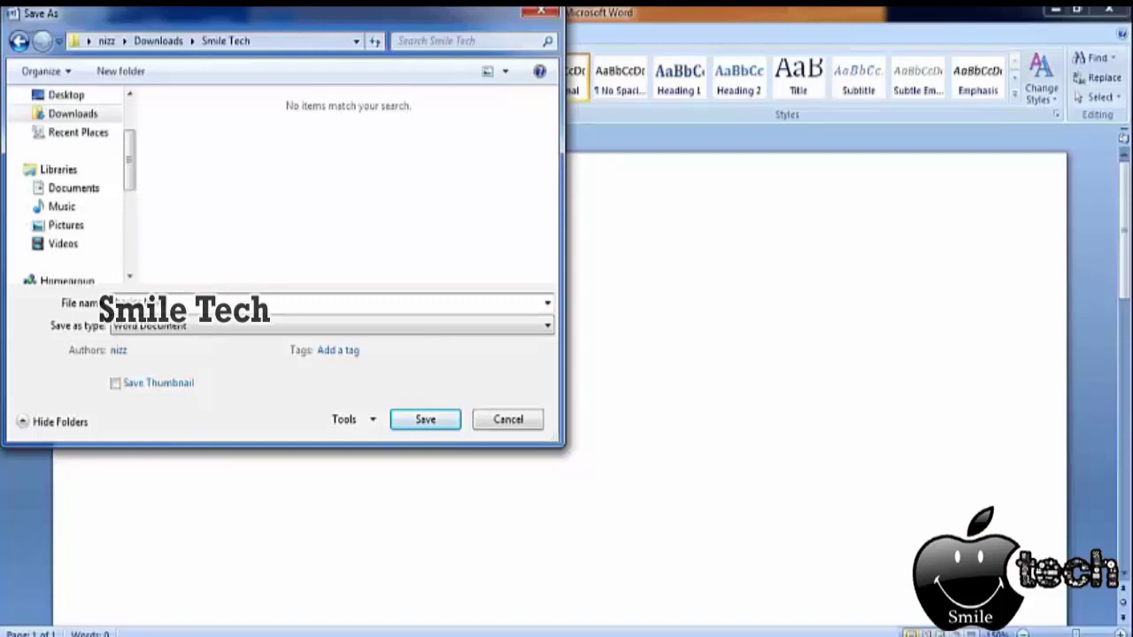
click(422, 422)
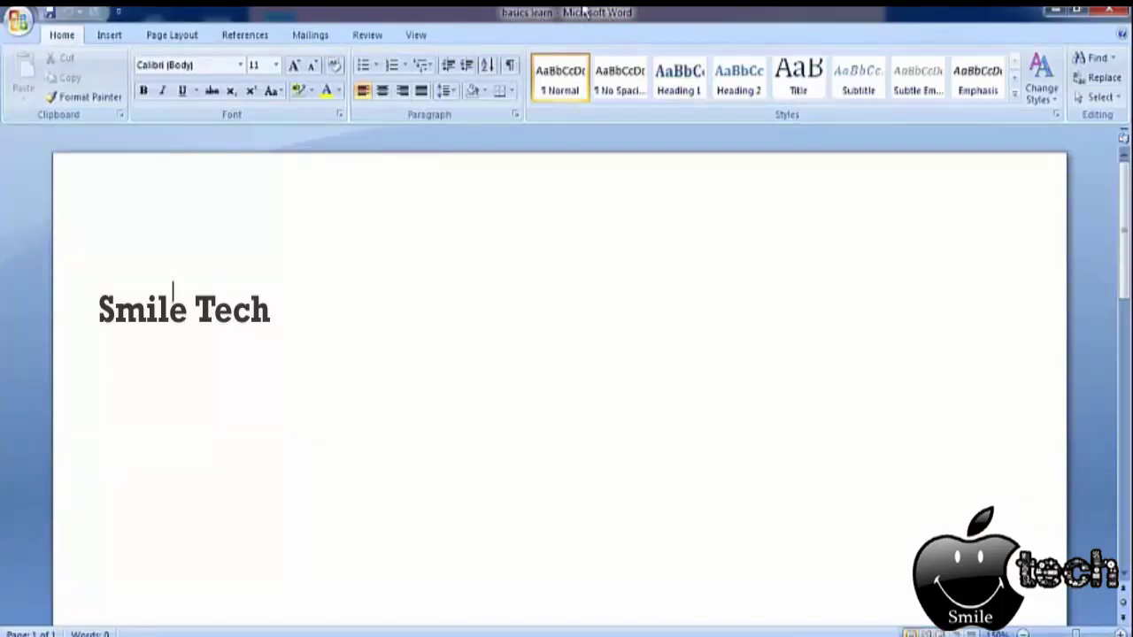
- Right-align and type the sender's name followed by three address lines, each on its own line
click(403, 92)
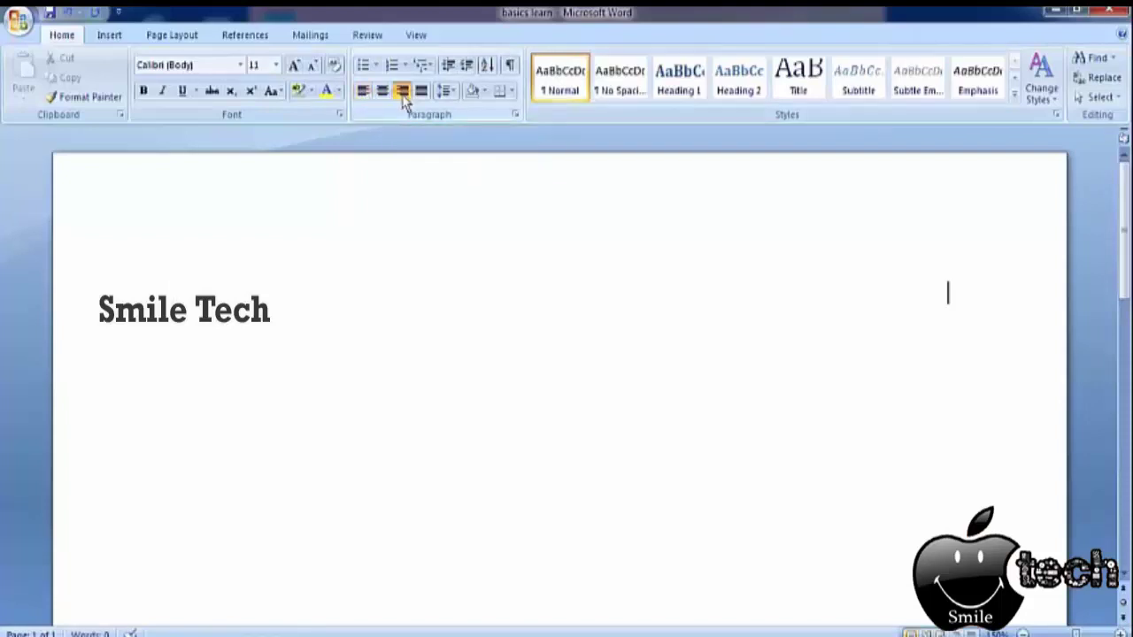
text(Ni)
text(shan)
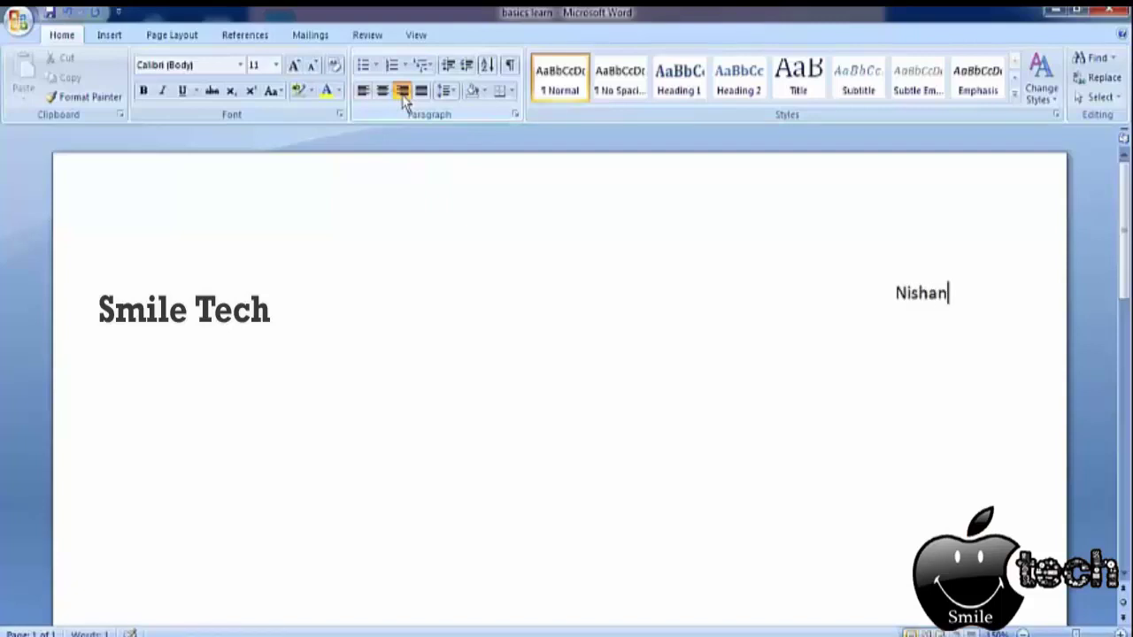
text(th)
key(Return)
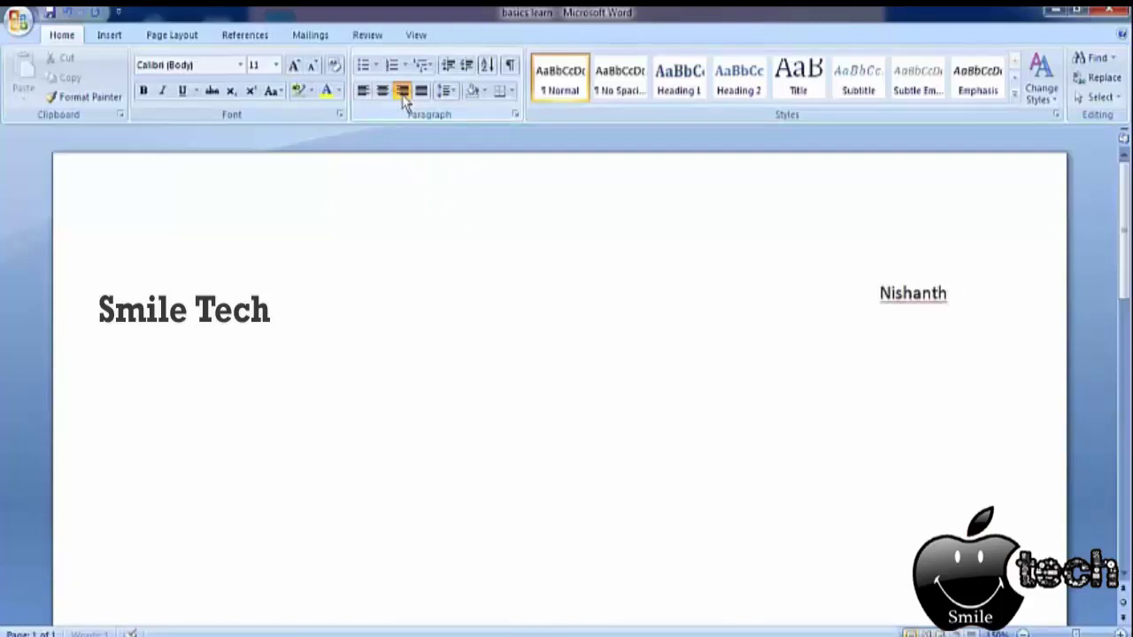
text(cr)
text(oss )
text(stree)
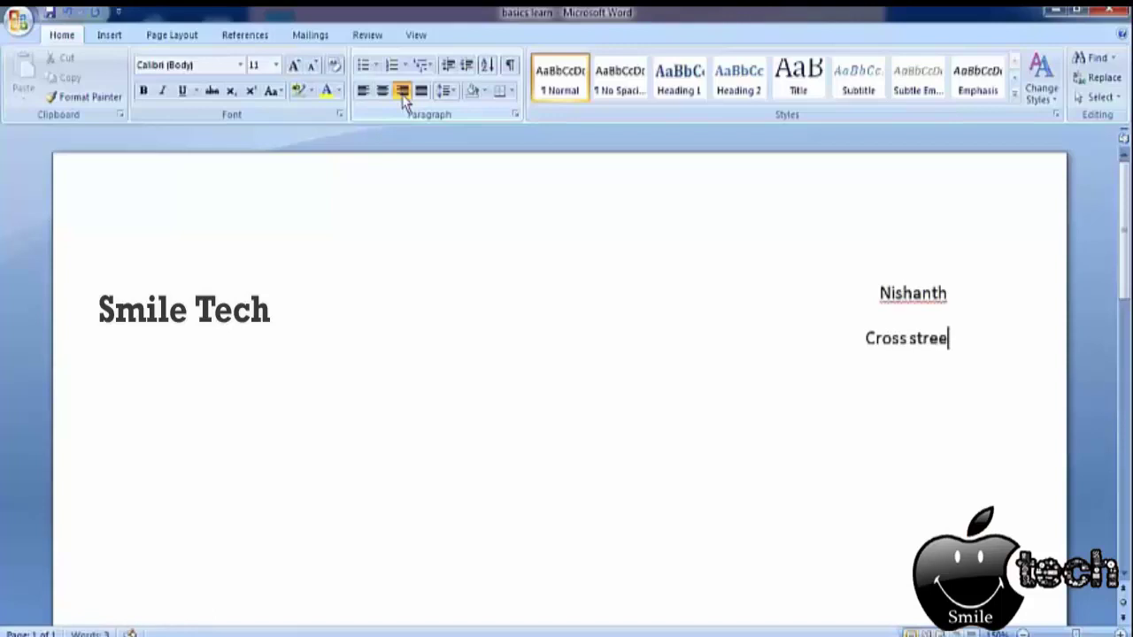
text(t)
key(Return)
text(a)
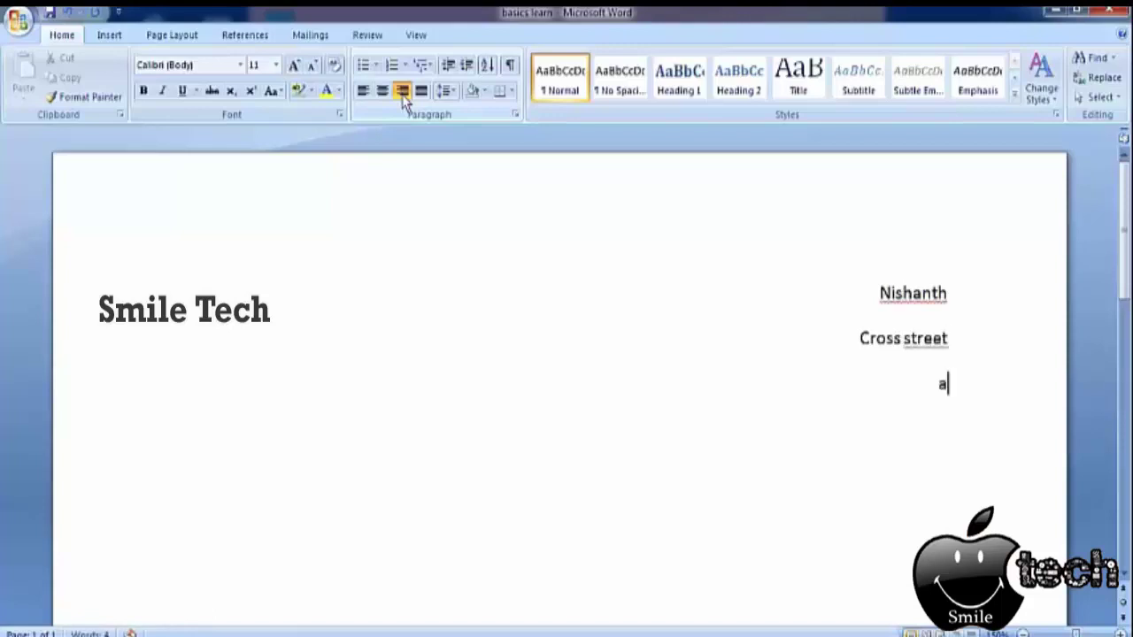
text(Adya)
text(r)
key(Return)
text(ch)
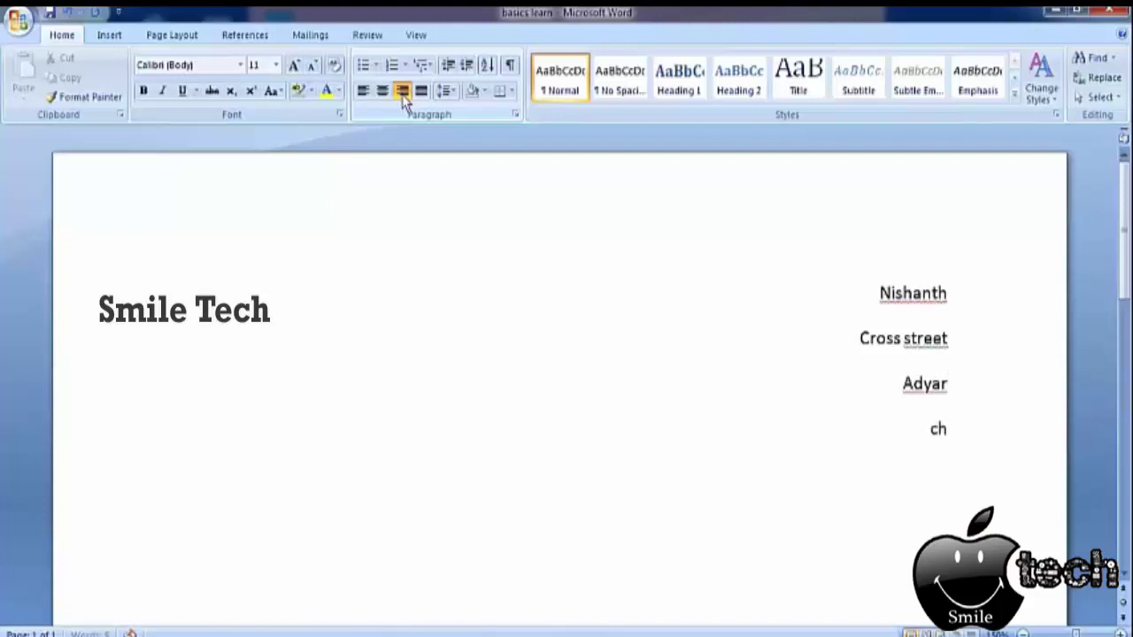
text(enna)
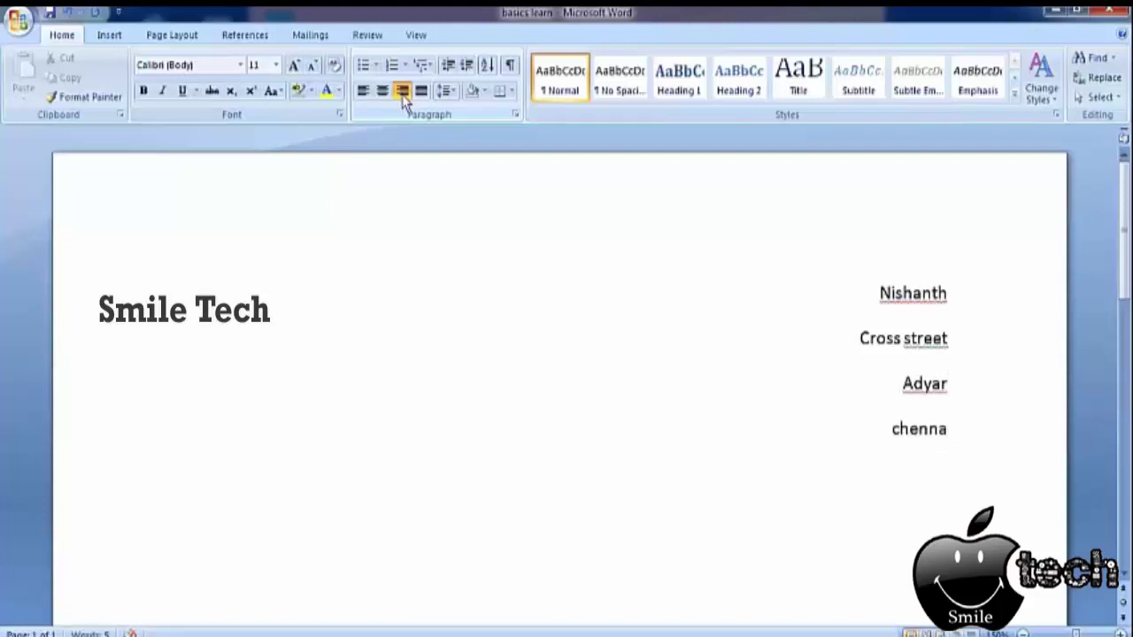
text(i)
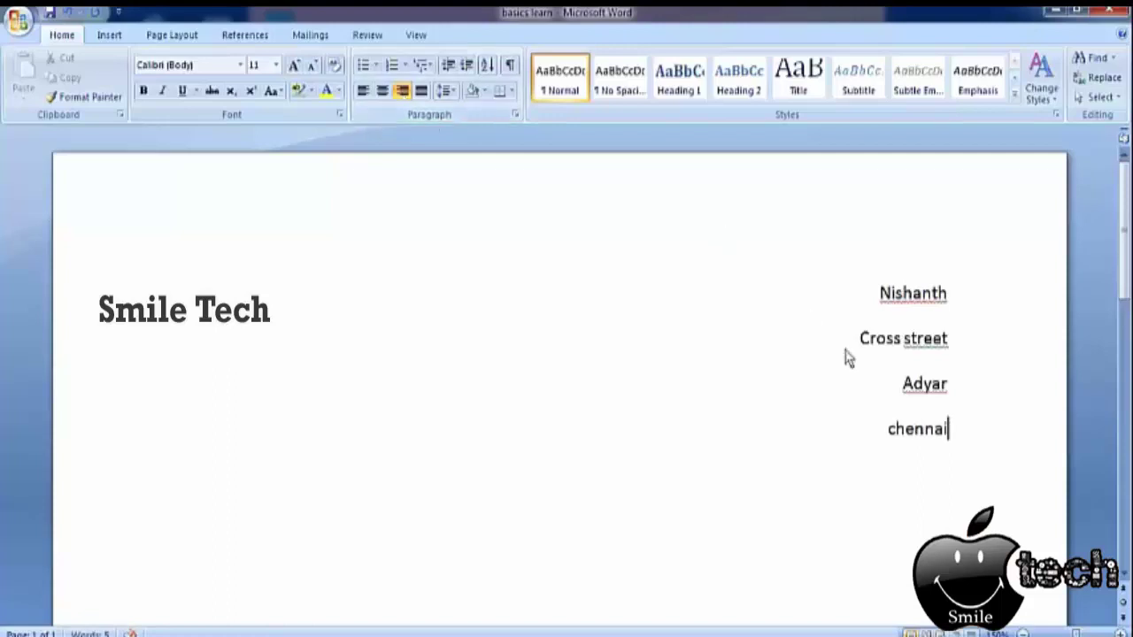
- Apply the No Spacing style to the four sender lines and keep them right-aligned
drag(977, 461, 849, 306)
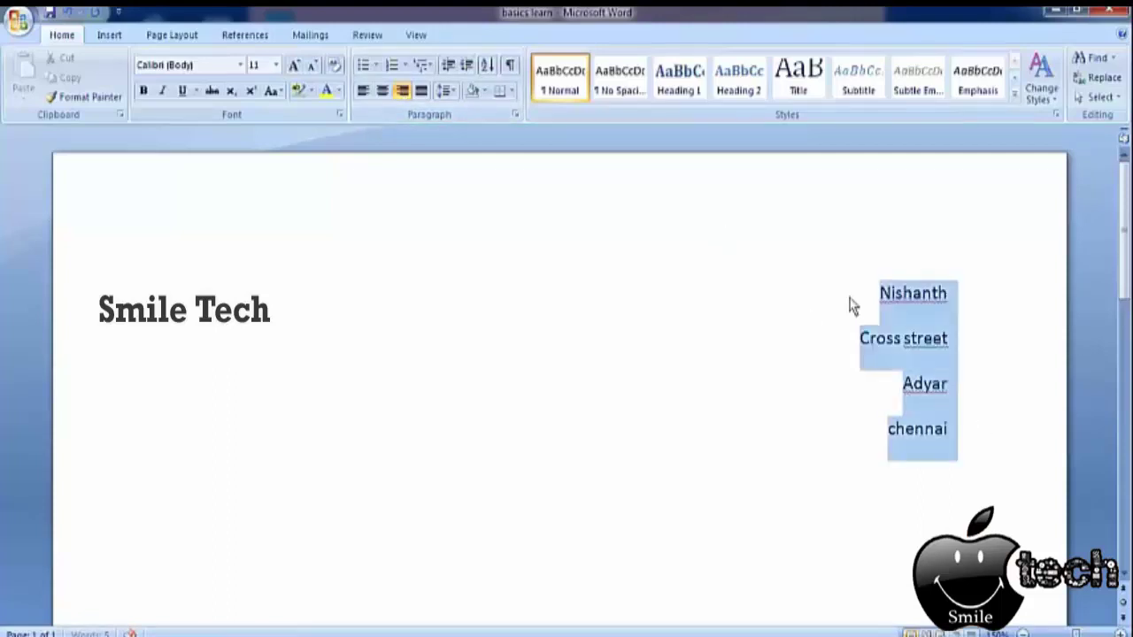
click(625, 92)
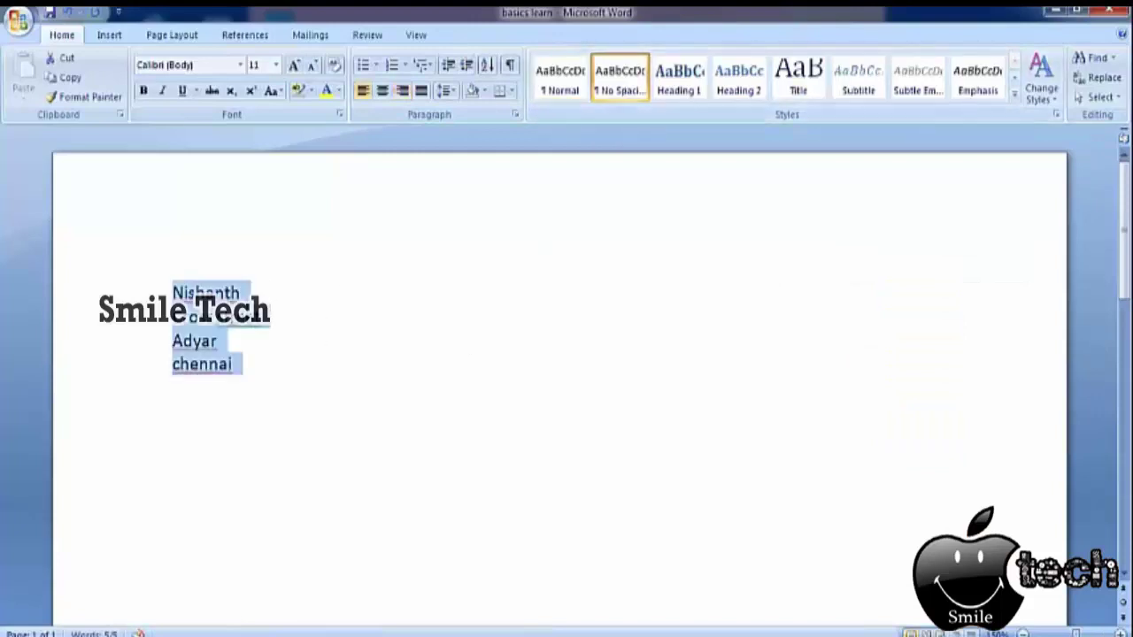
click(402, 91)
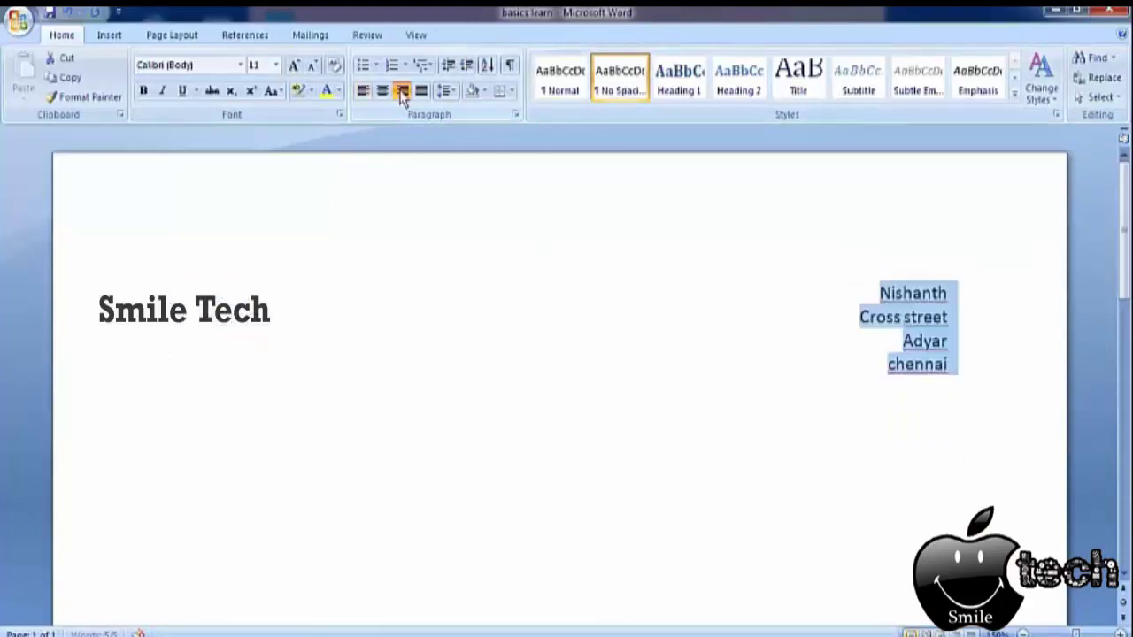
- Capitalize the last address line and start a new left-aligned line below the address
click(996, 401)
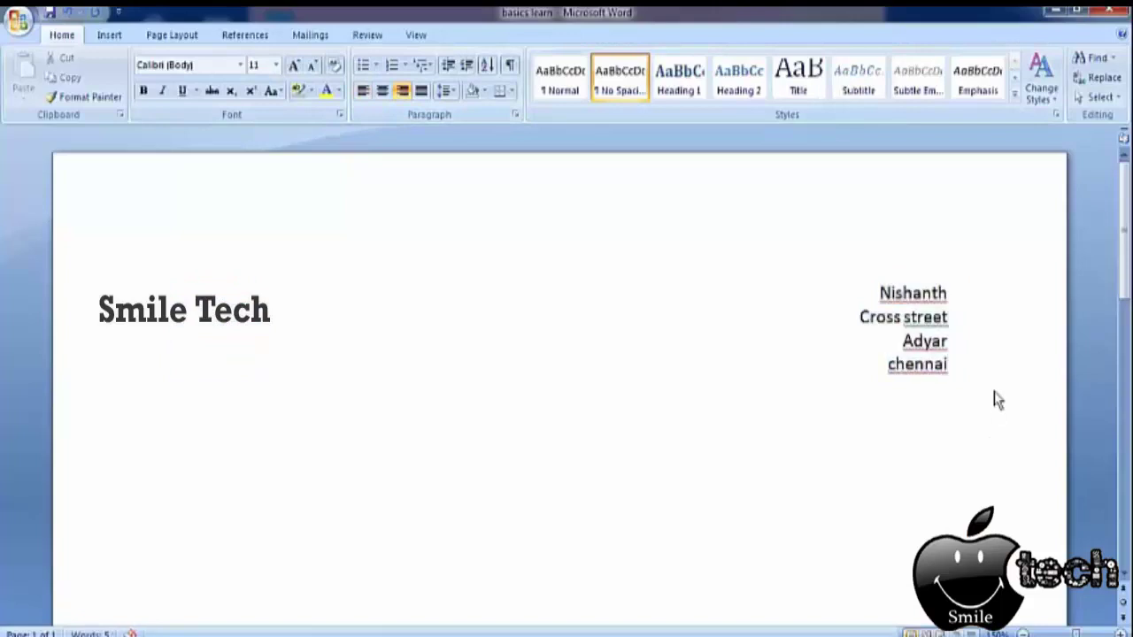
key(shift+F3)
key(Return)
click(362, 92)
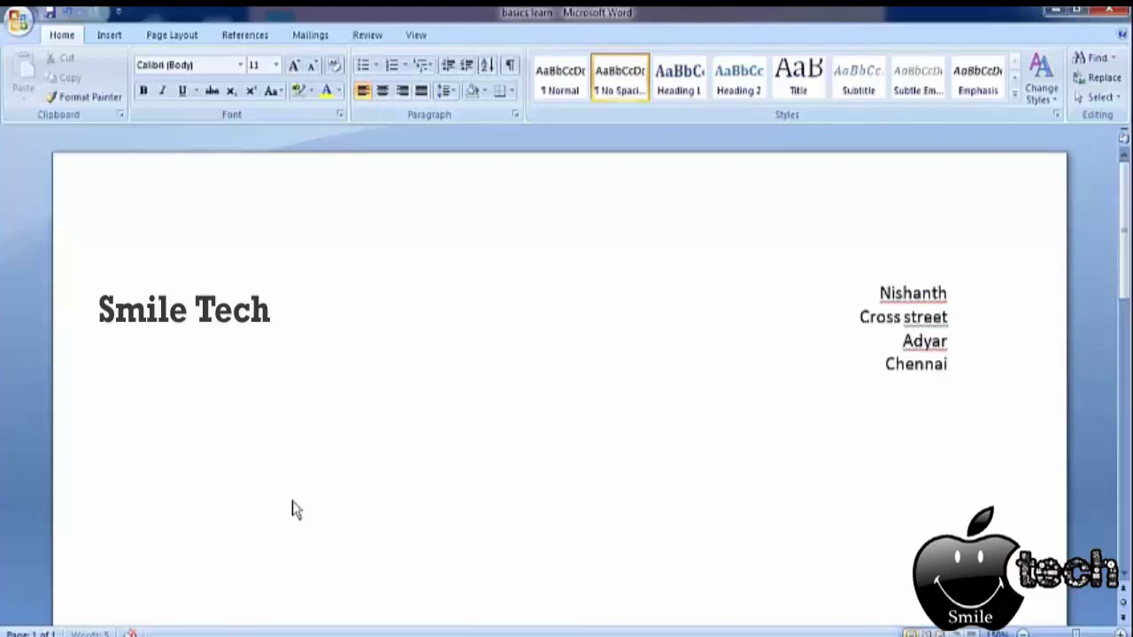
- After a blank line, type the recipient's three-line address on the left, correcting typos
key(Return)
text(C)
text(inema )
text(city)
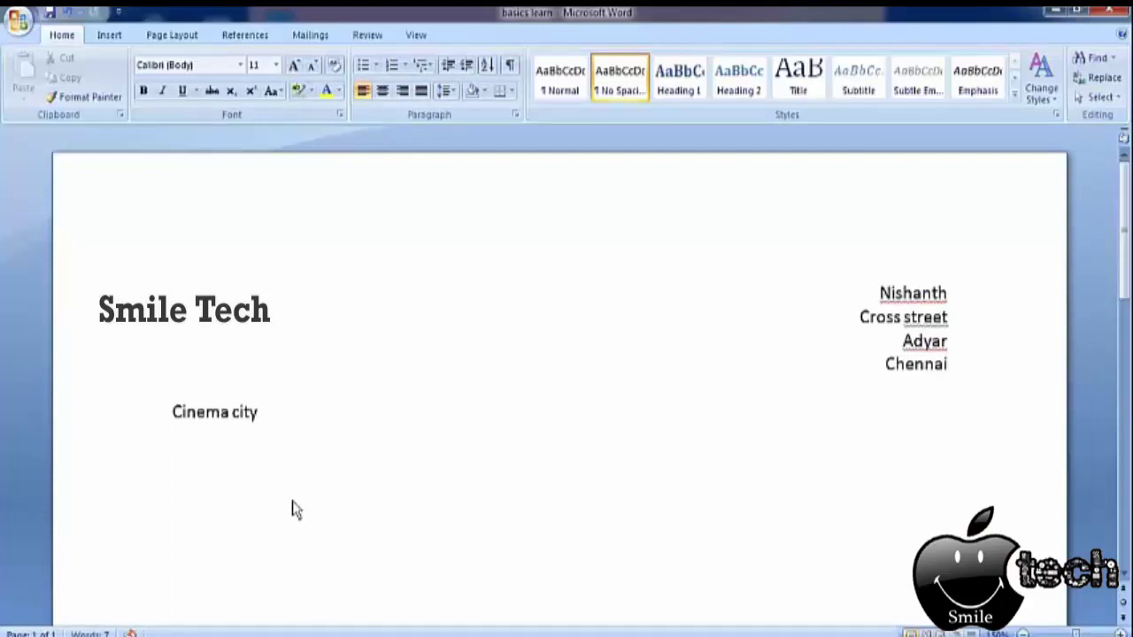
key(Return)
text(p)
key(BackSpace)
text(a)
text(mbatu)
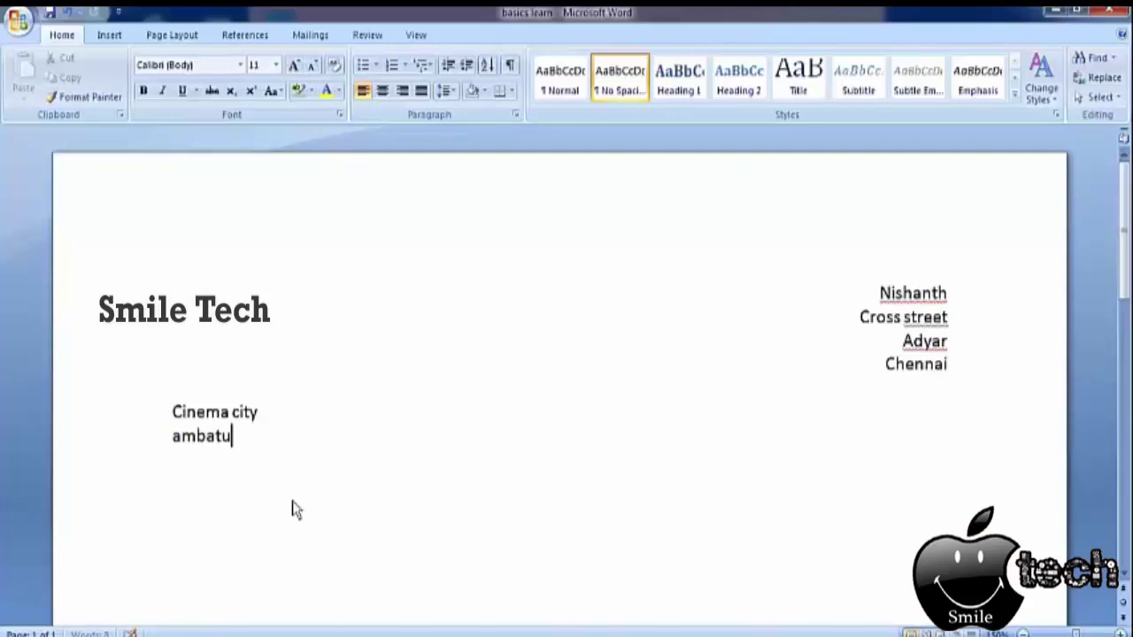
text(e)
key(BackSpace)
text(r)
key(Return)
text(ch)
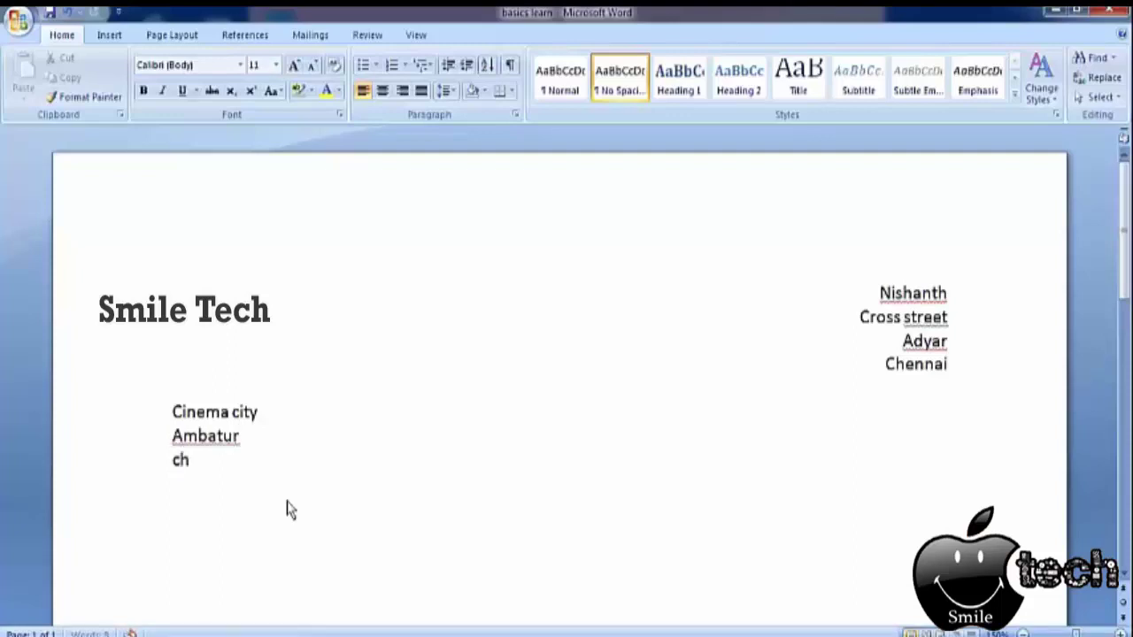
text(ennai)
- Leave a blank line and type the date '22 march 2020'
key(Return)
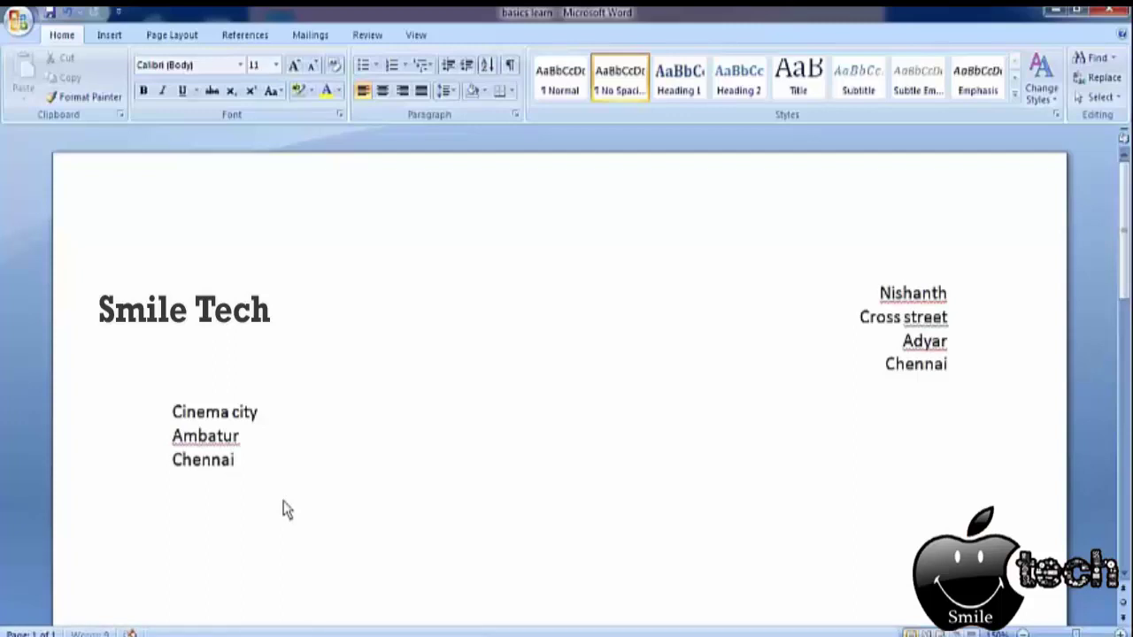
key(Return)
text(22)
text( mar)
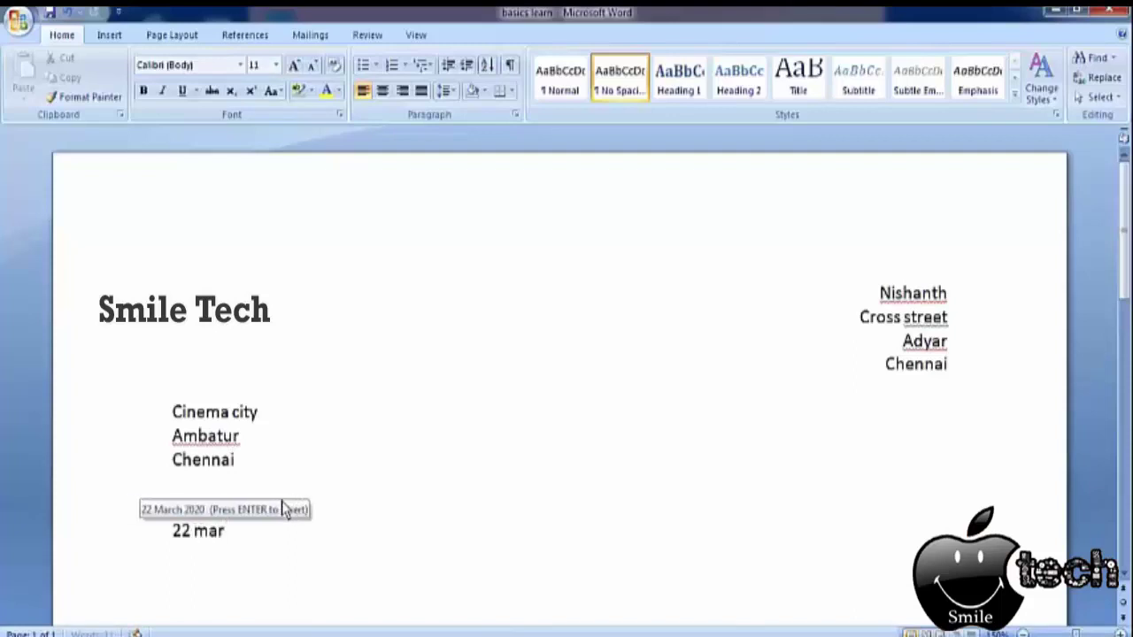
text(ch)
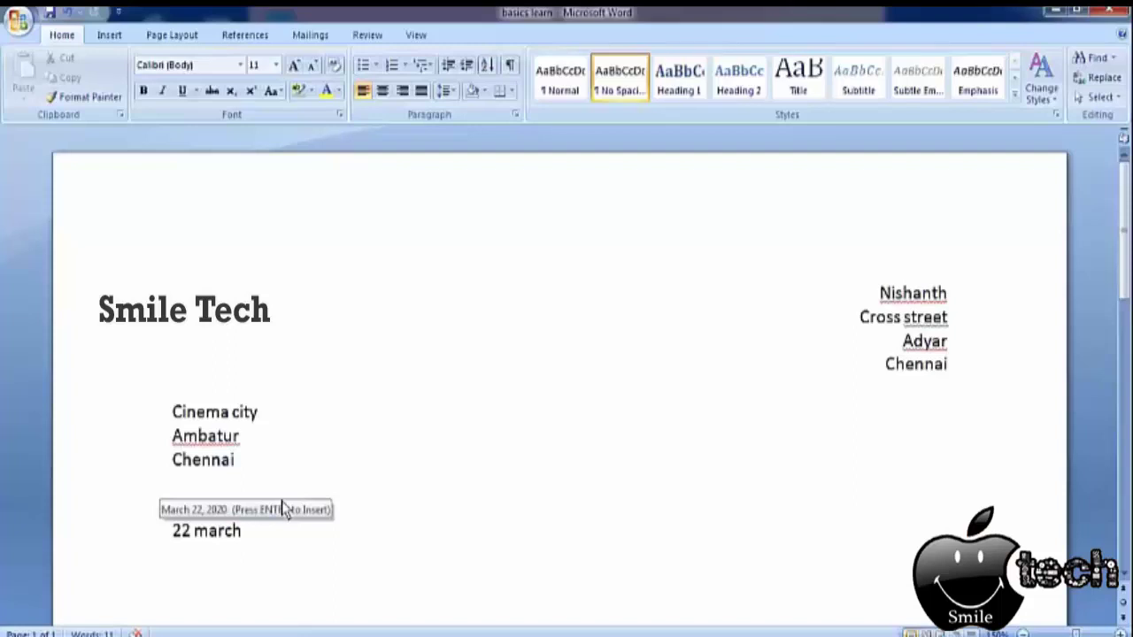
text( 202)
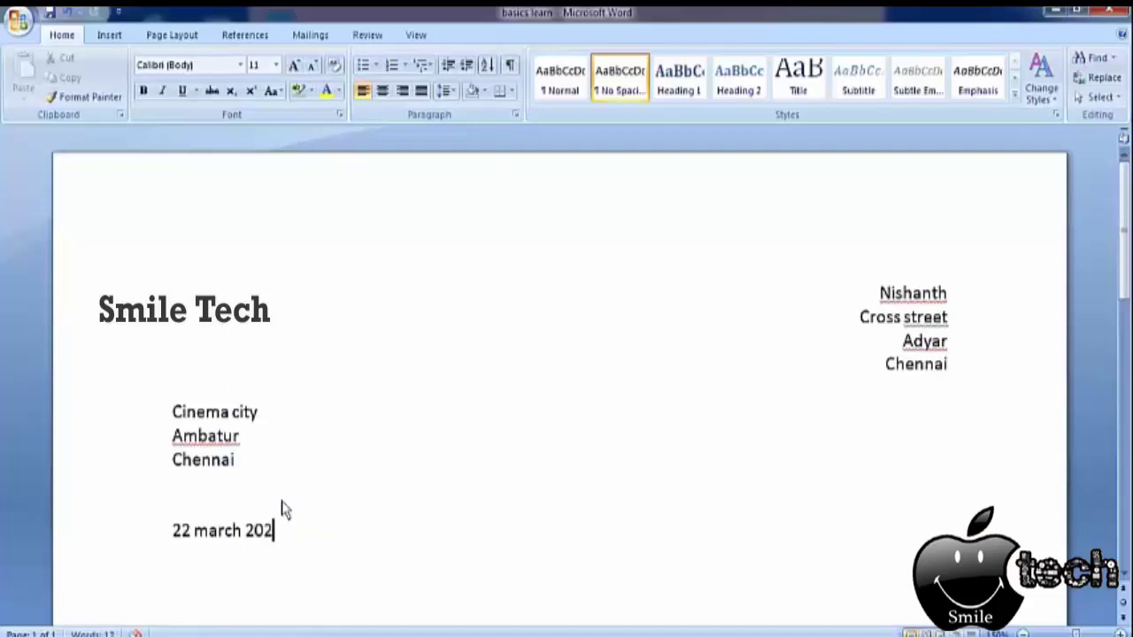
text(0)
- Add the salutation 'Dear Sir,' on a new line below the date
key(Return)
key(Return)
key(Return)
text(D)
text(ear )
text(Sir,)
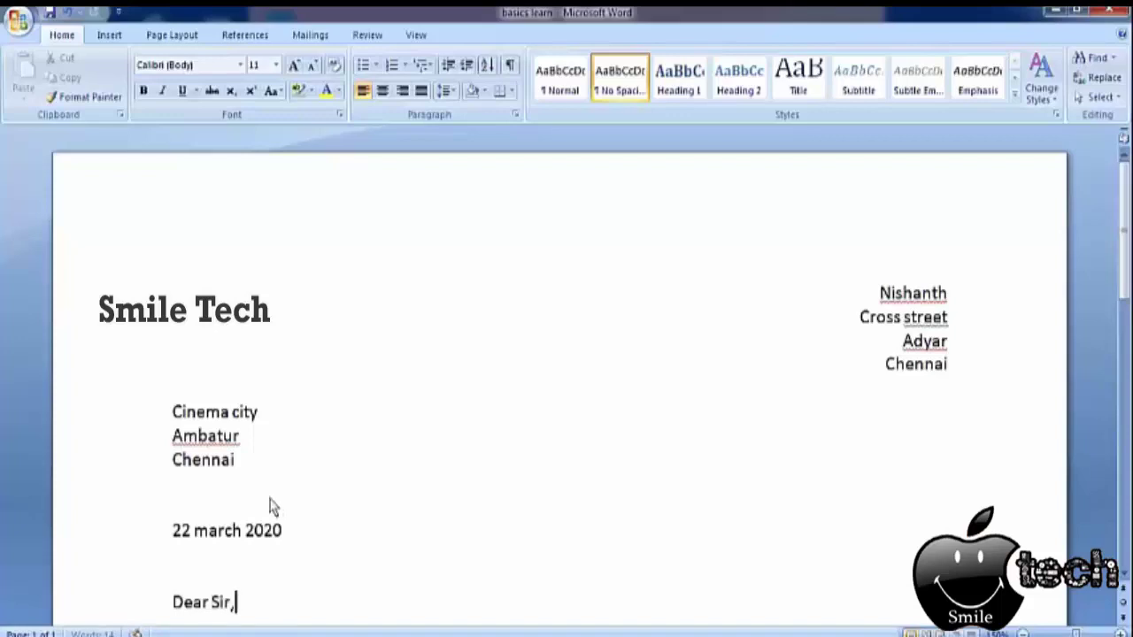
key(Return)
key(Return)
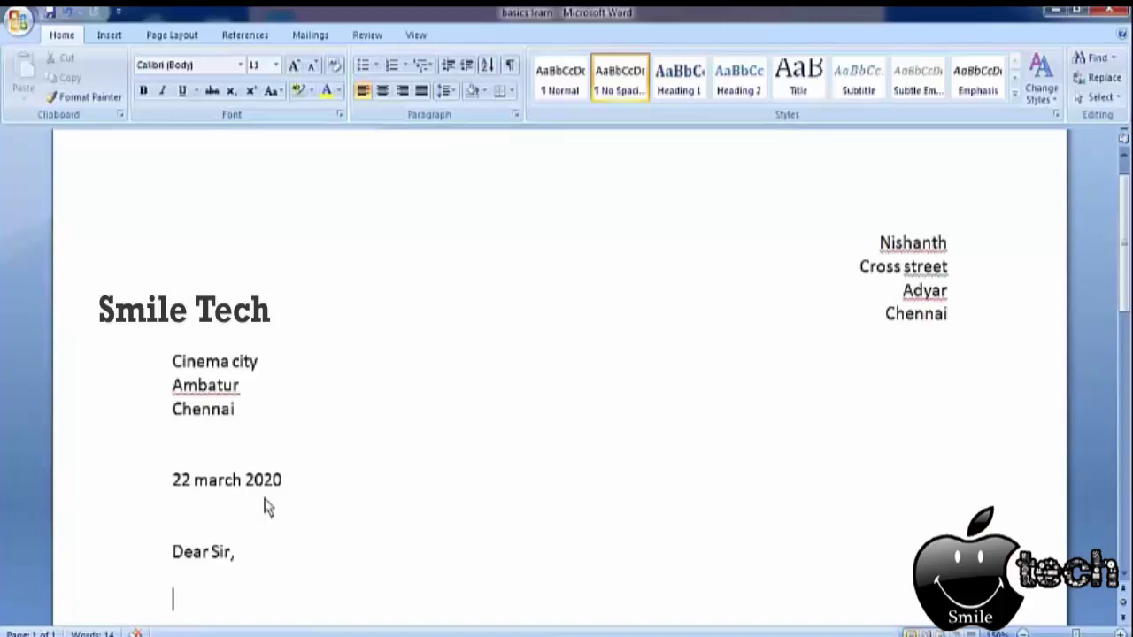
- Type the body sentence asking about the new kids club seen in the Local Paper, fixing typos
text(I s)
text(aw )
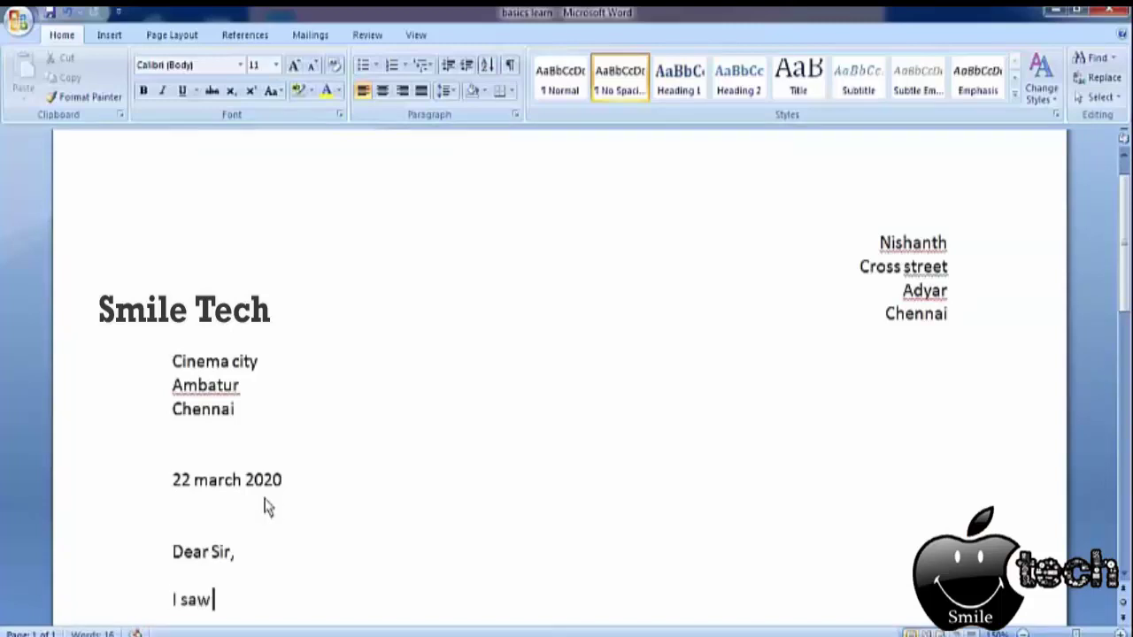
text(I)
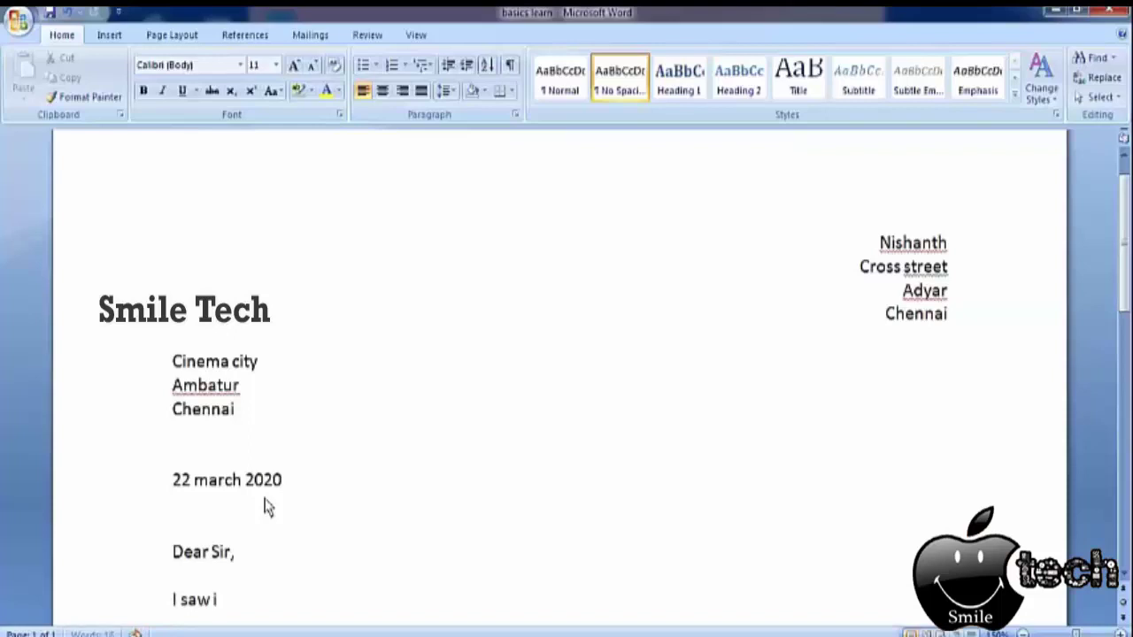
text(n)
text( th)
text(e L)
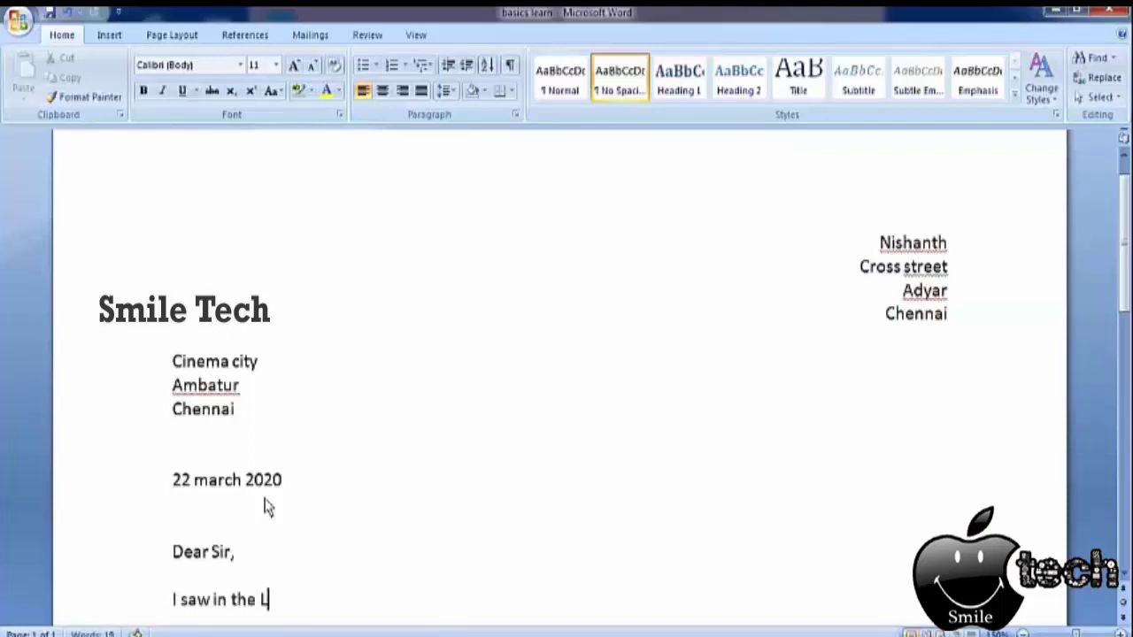
text(ocal)
text( Pap)
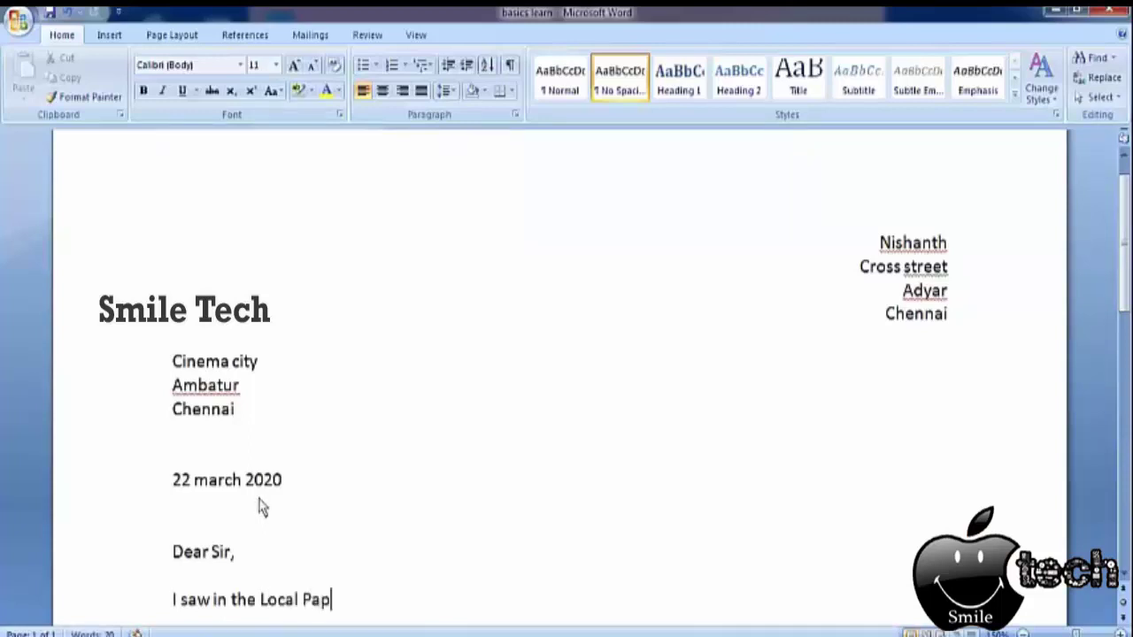
text(er)
text( that)
text( u)
key(BackSpace)
key(BackSpace)
text(you)
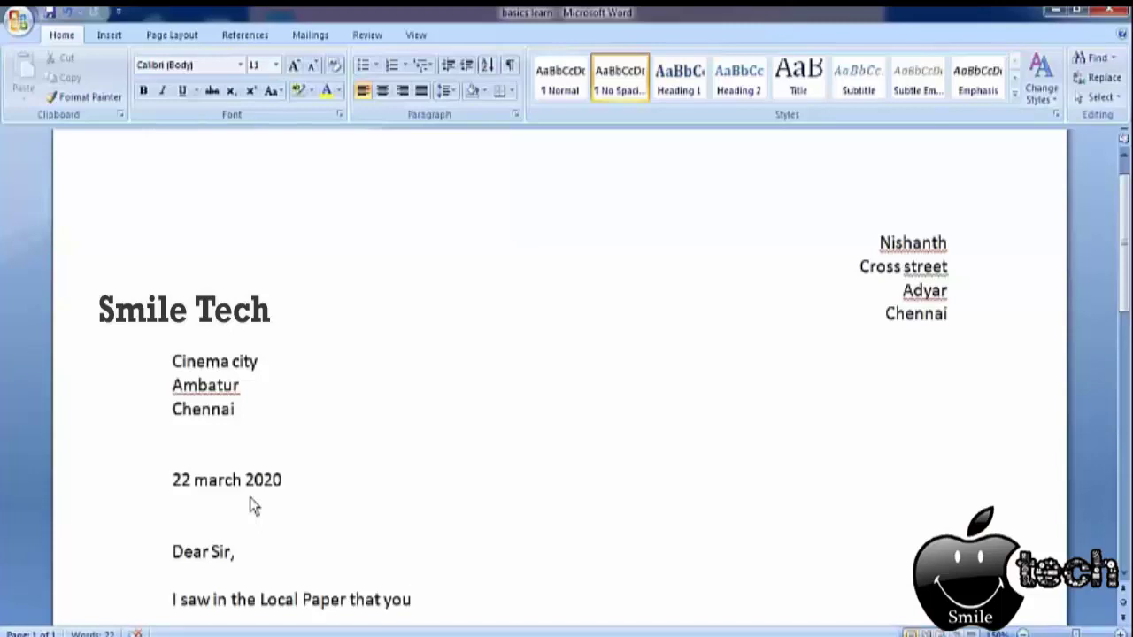
text( ha)
text(ve)
text( set u)
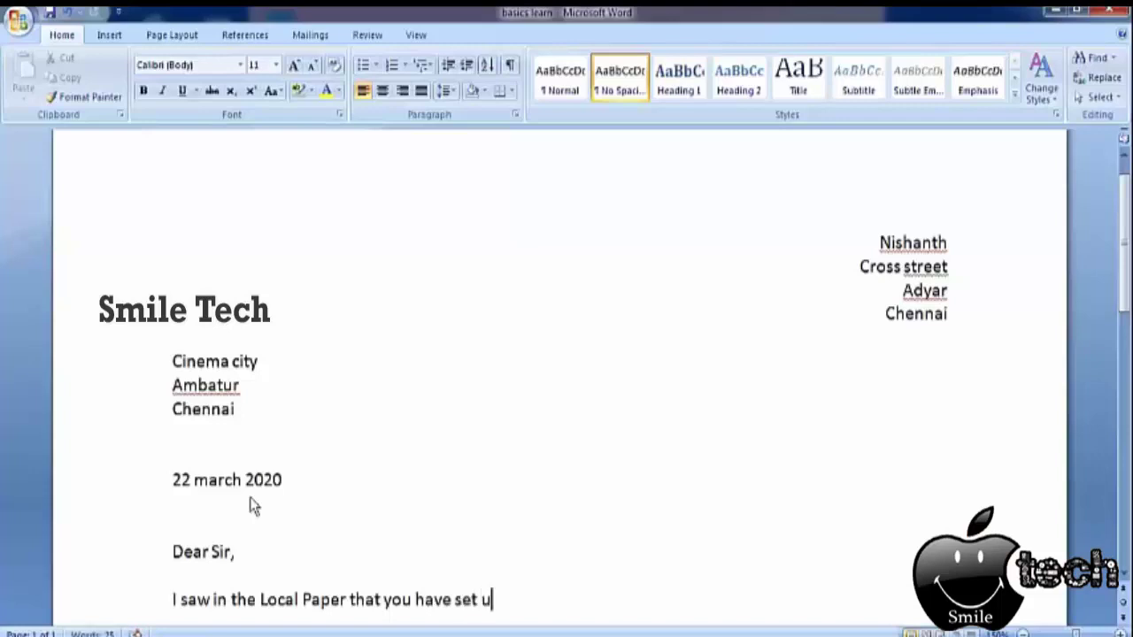
text(pa)
key(BackSpace)
key(BackSpace)
text(a)
text( new)
text( ids)
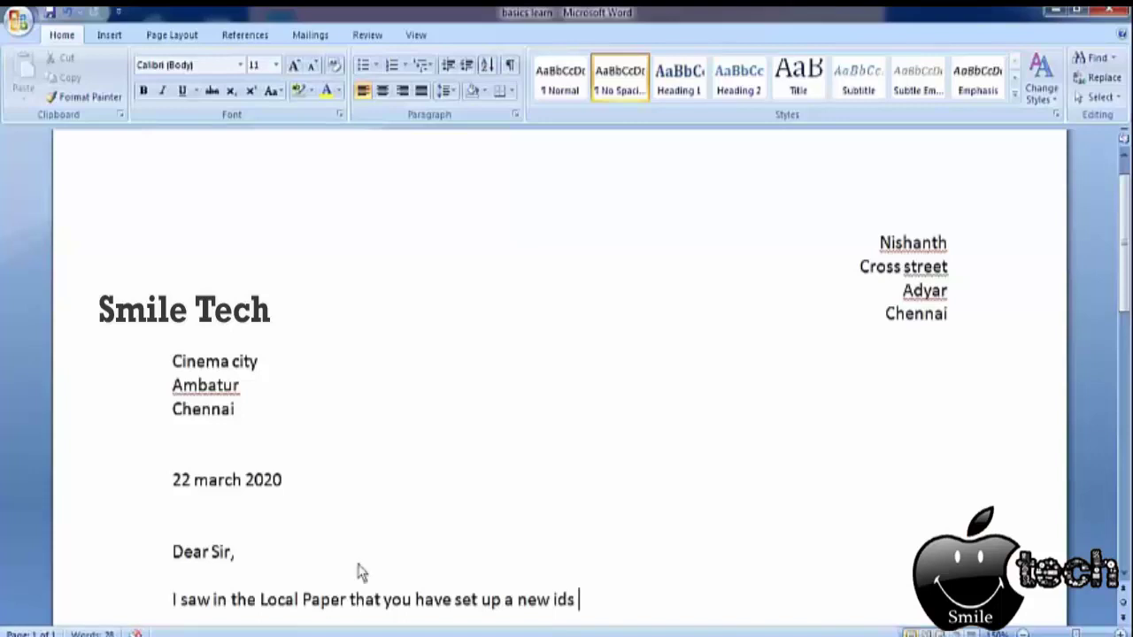
key(Left)
key(Left)
key(Left)
text(k)
key(Right)
key(Right)
key(Right)
text(cl)
text(ub)
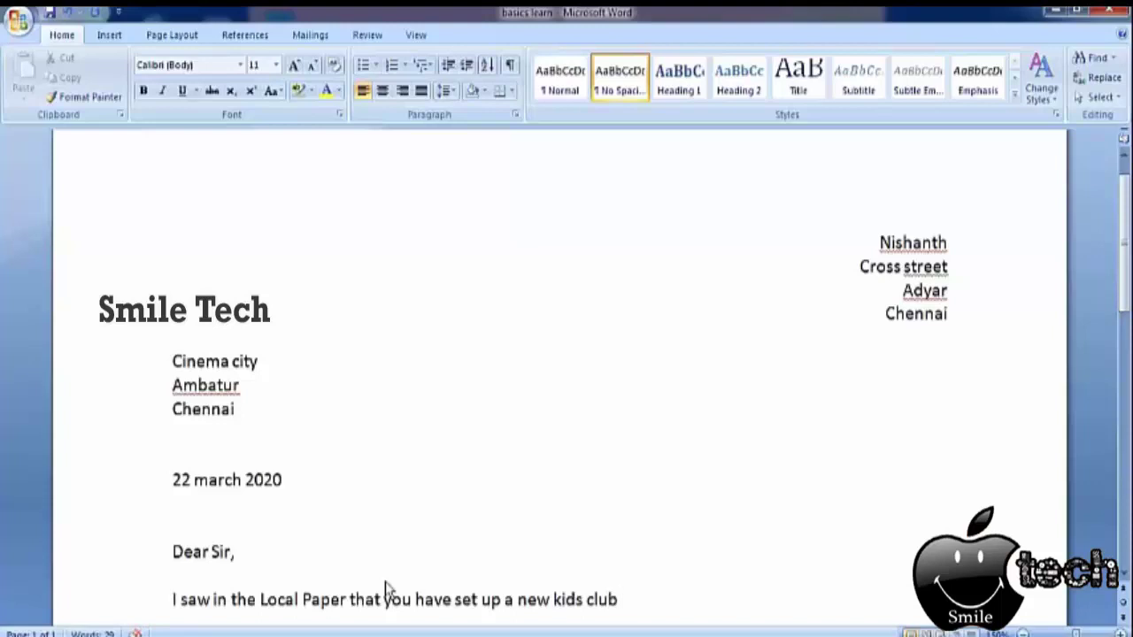
key(BackSpace)
text(. can )
text(yo)
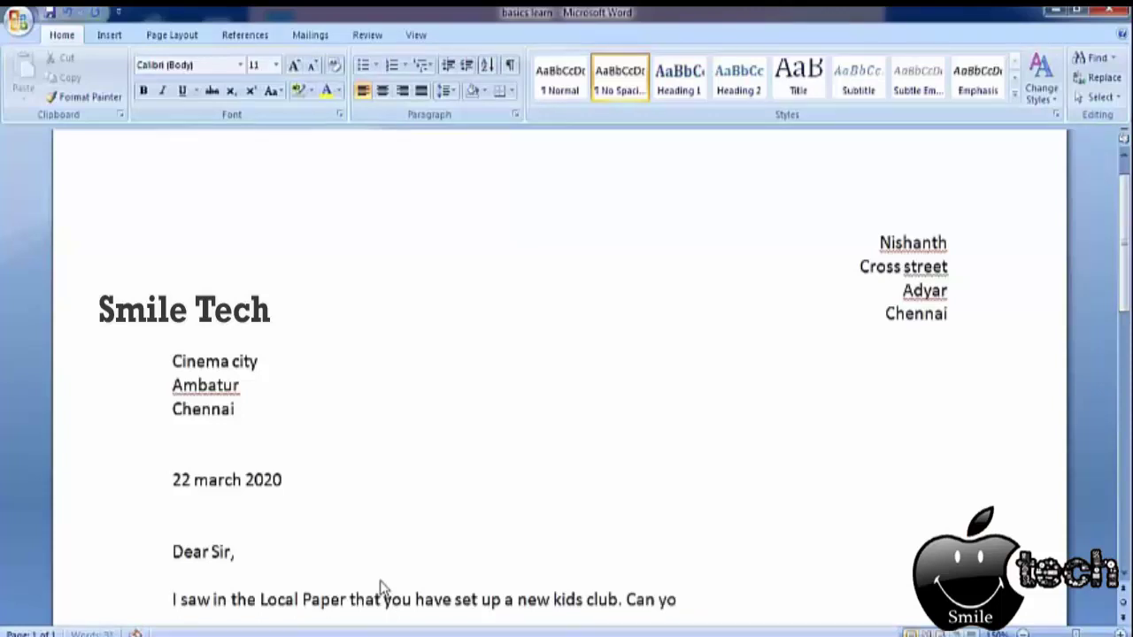
text(u)
text( plea)
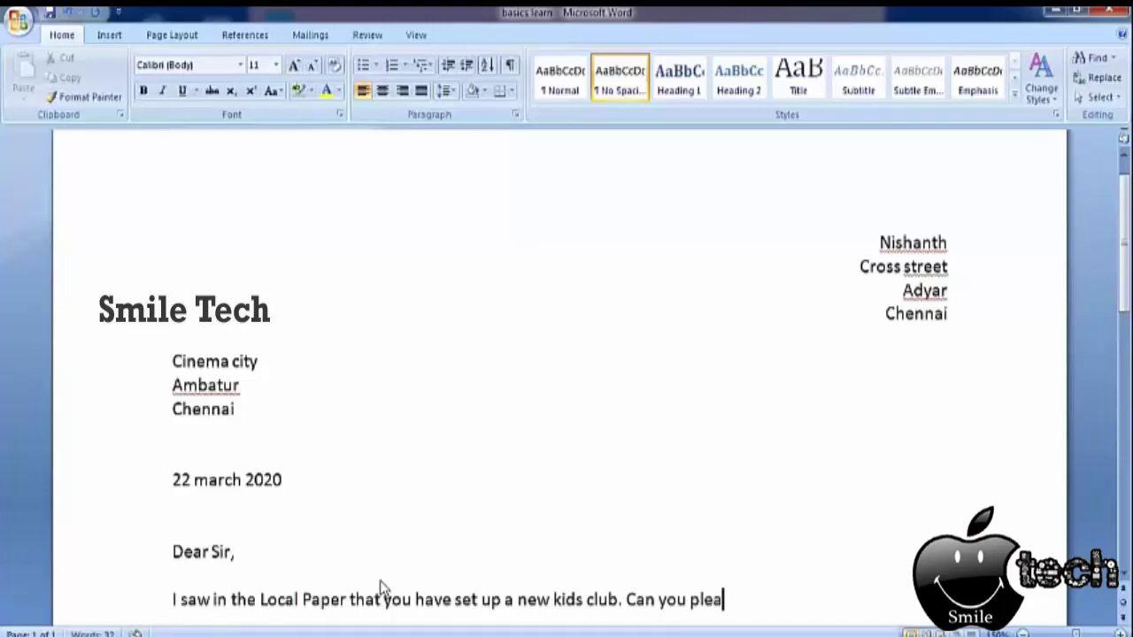
text(se t)
text(ell me )
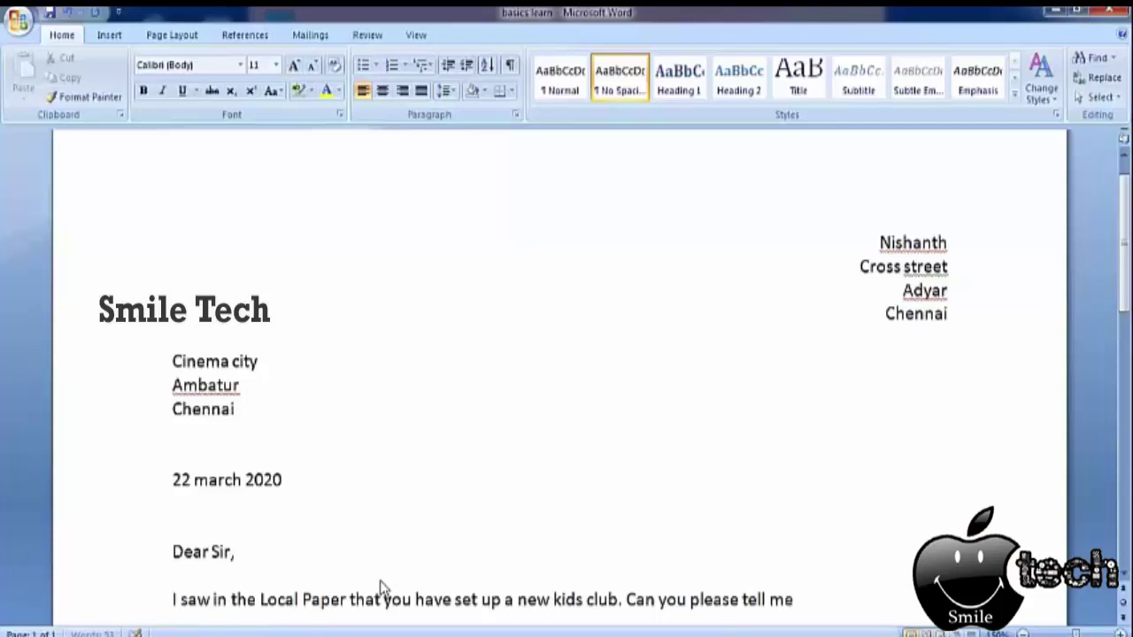
text(more)
text( abou)
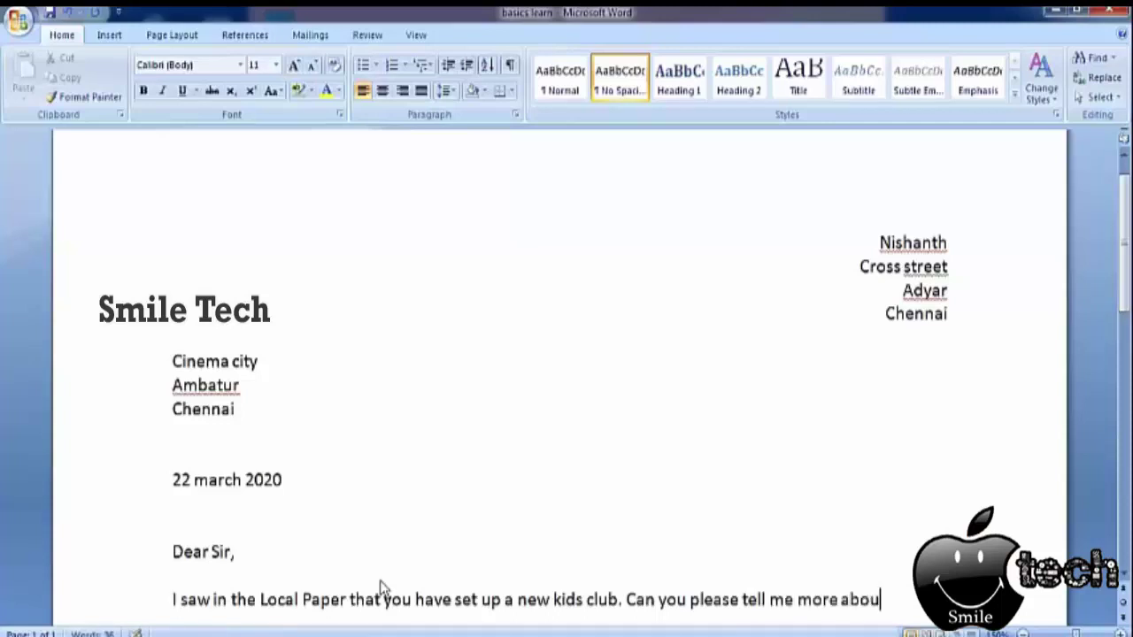
text(t i)
text(t)
key(Return)
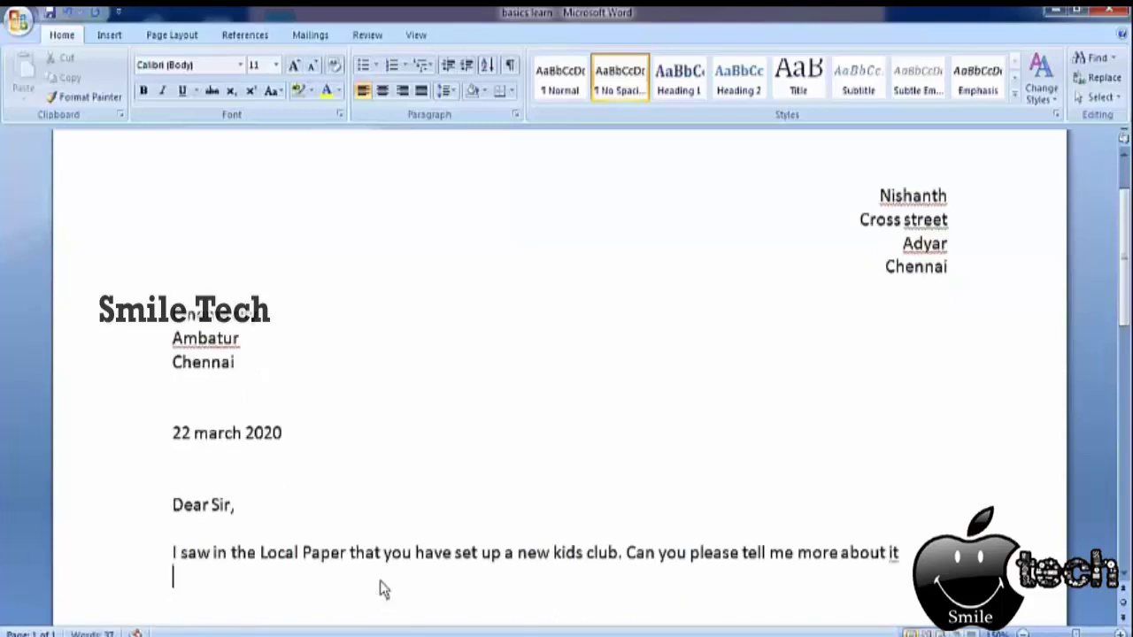
text(.)
key(Return)
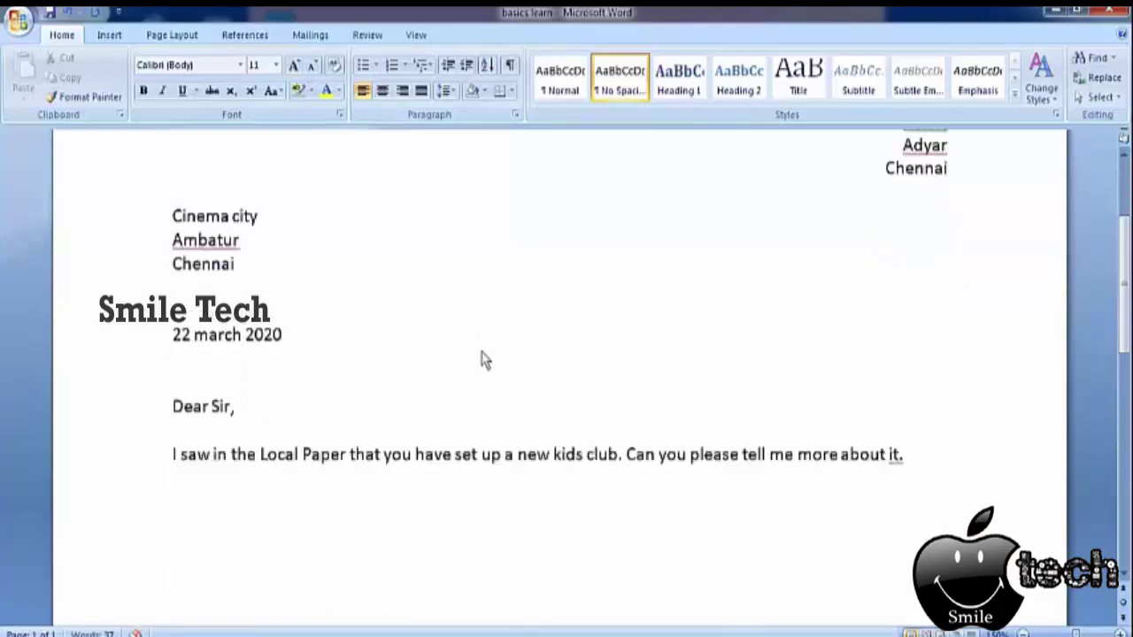
- Start a bulleted list with three questions: who can join, the cost, and the starting time
click(363, 67)
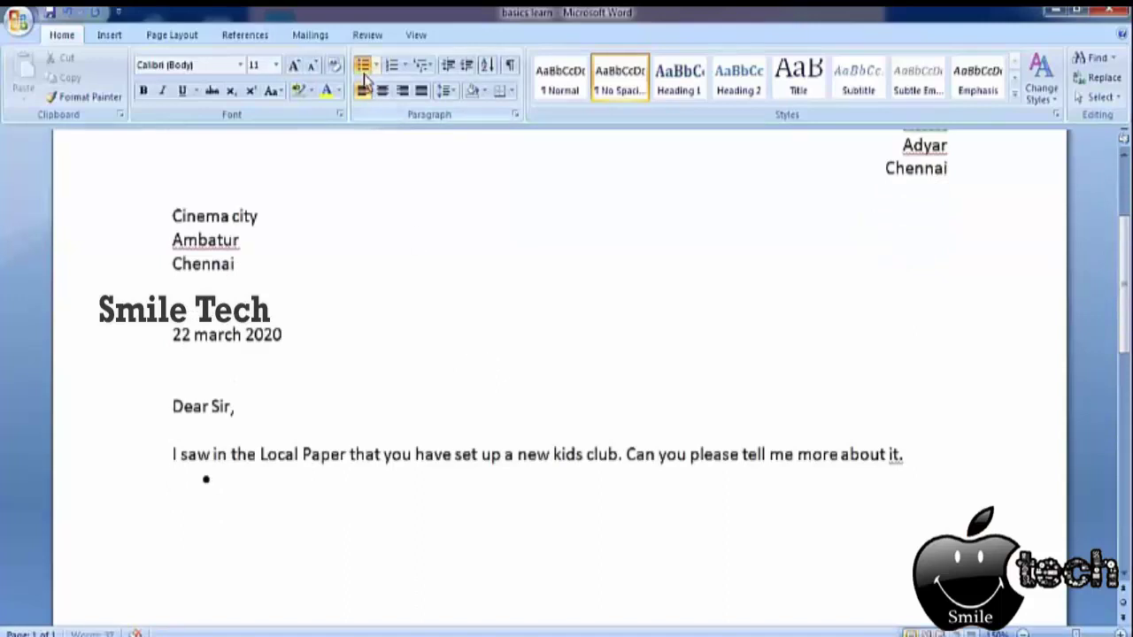
text(w)
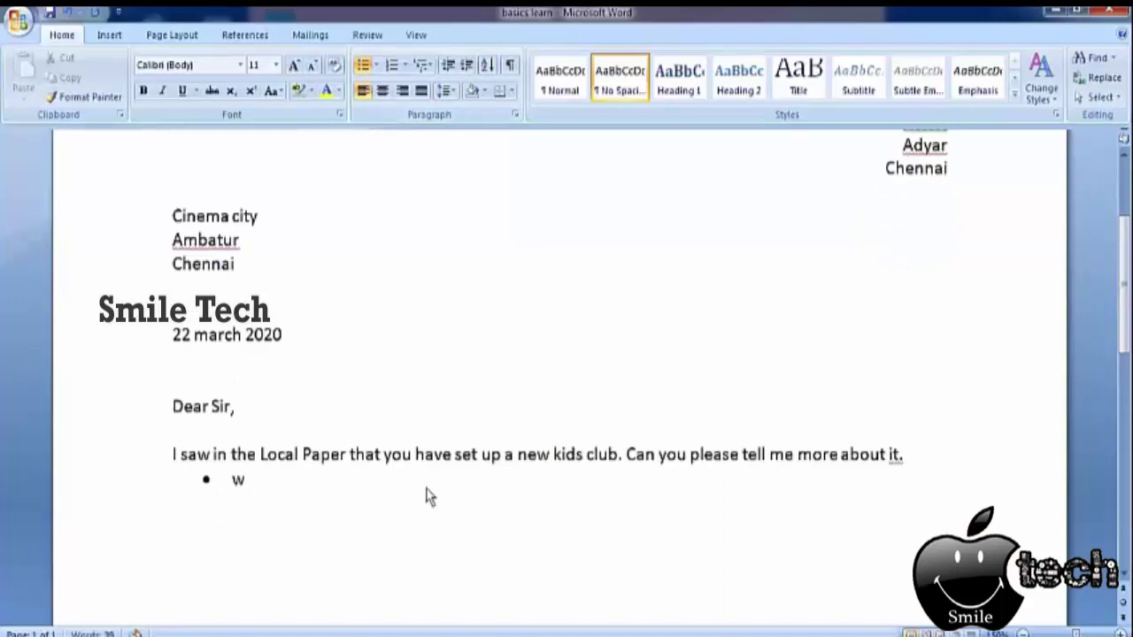
text(ho)
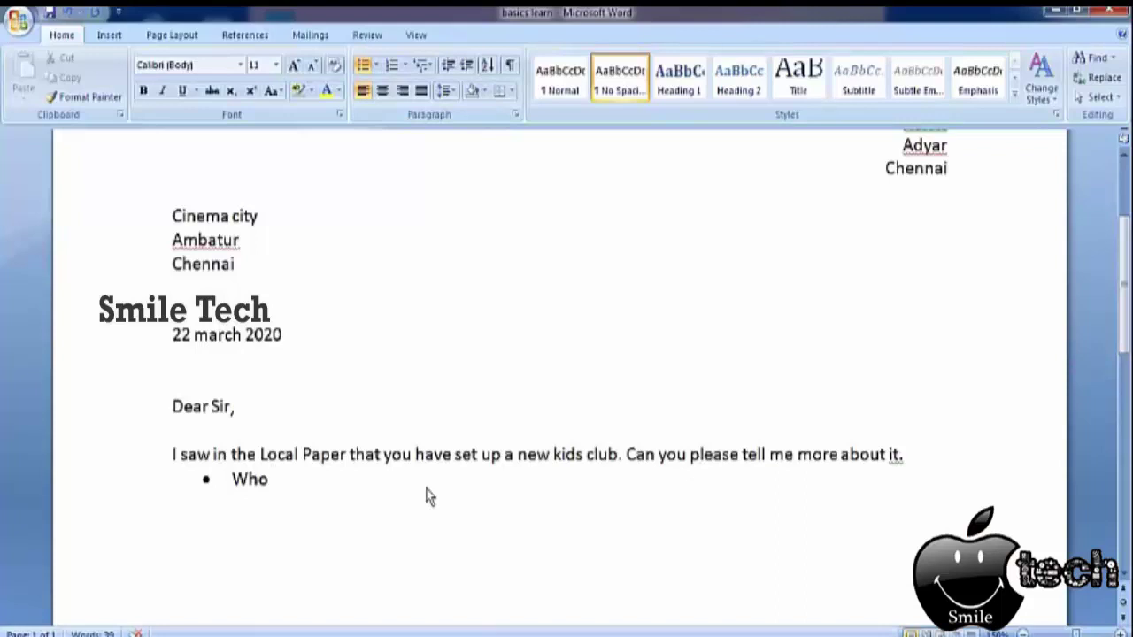
text( can jo)
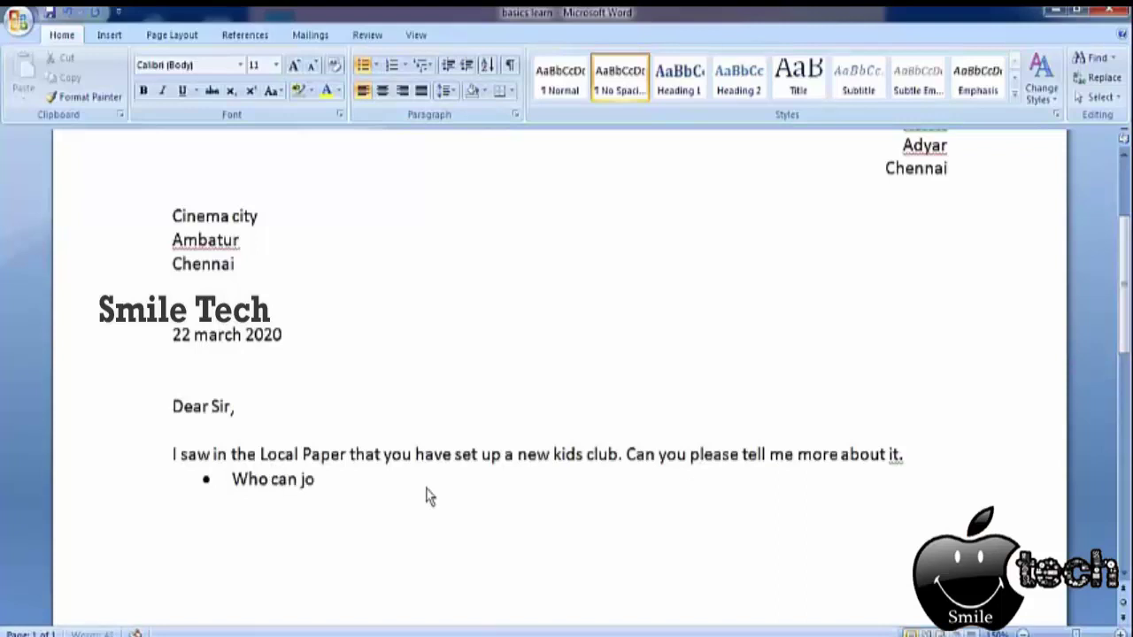
text(in)
text(?)
key(Return)
text(h)
text(ow)
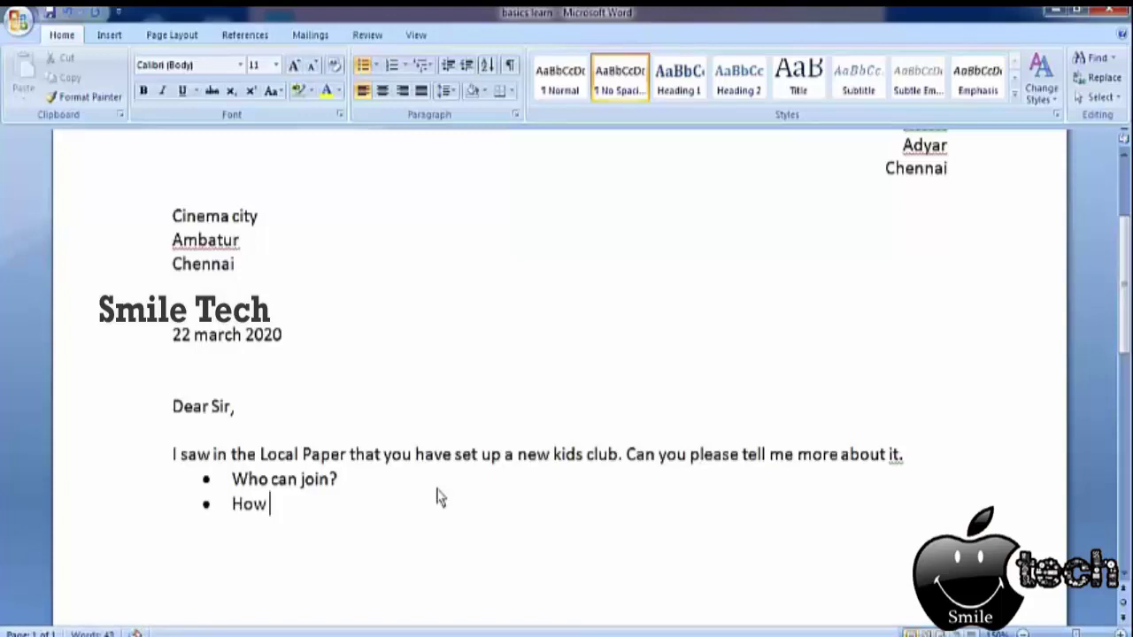
text( much)
text( does )
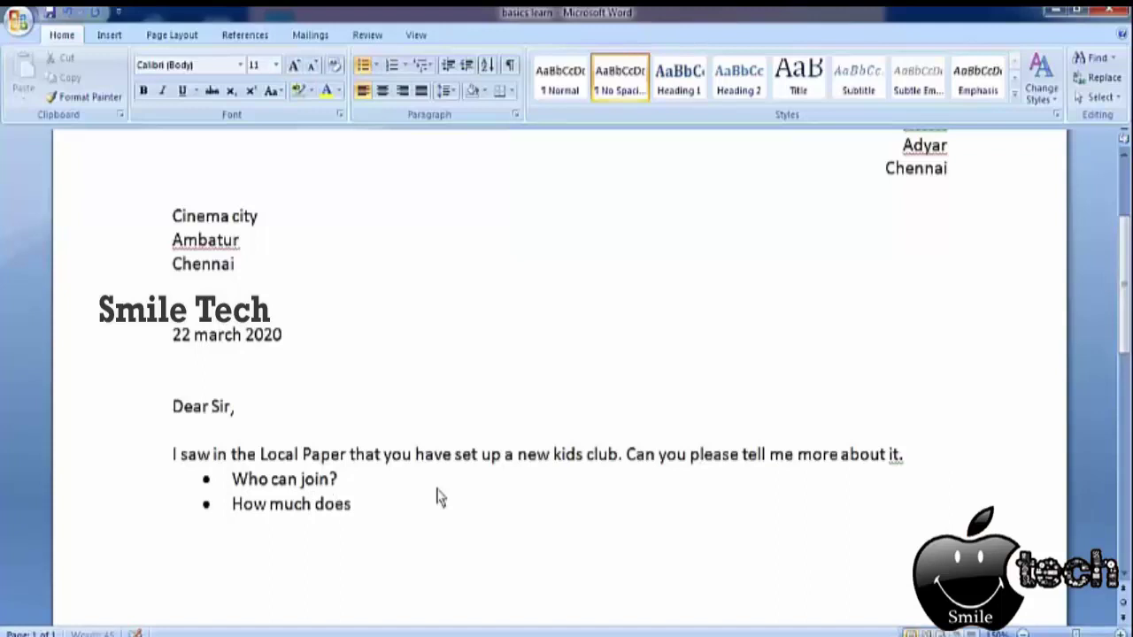
text(its)
text( cost)
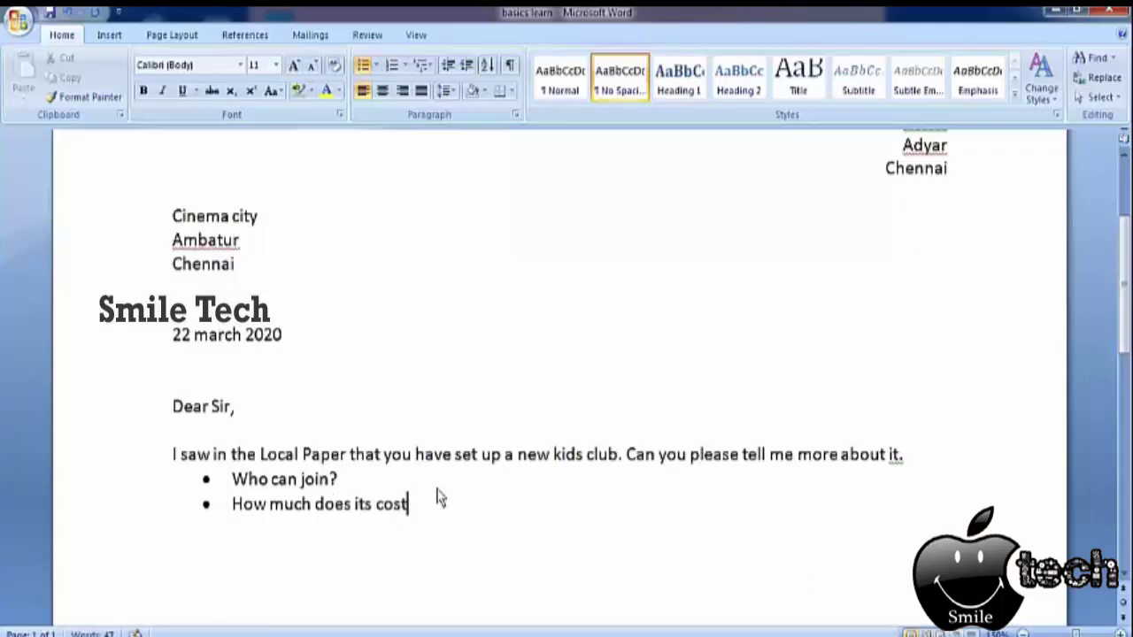
text(?)
key(Return)
text(what )
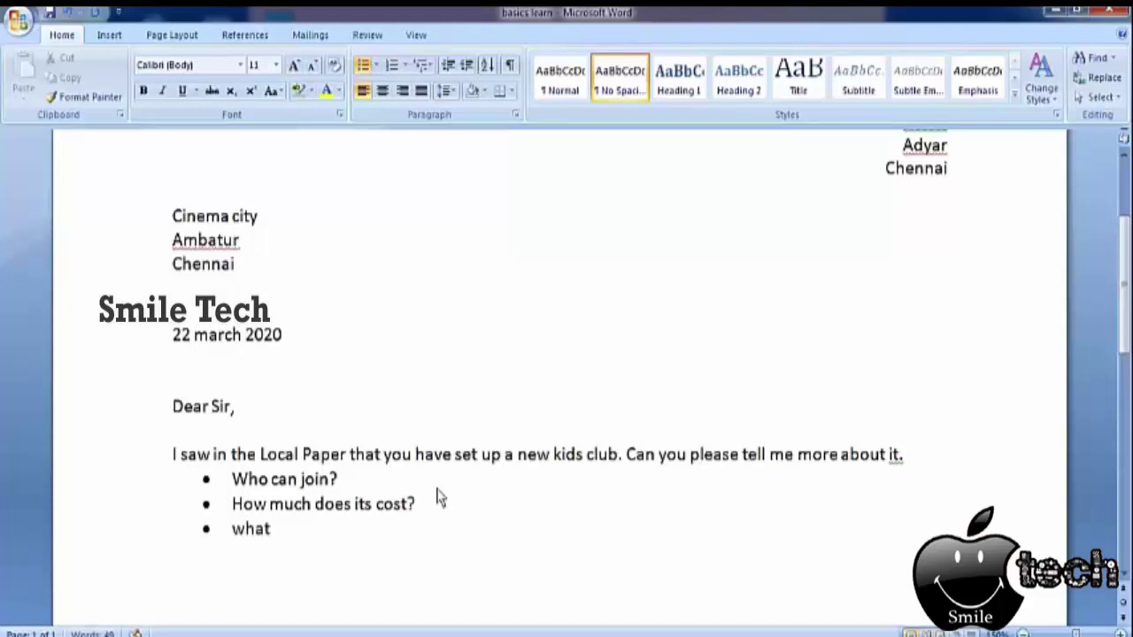
text(time)
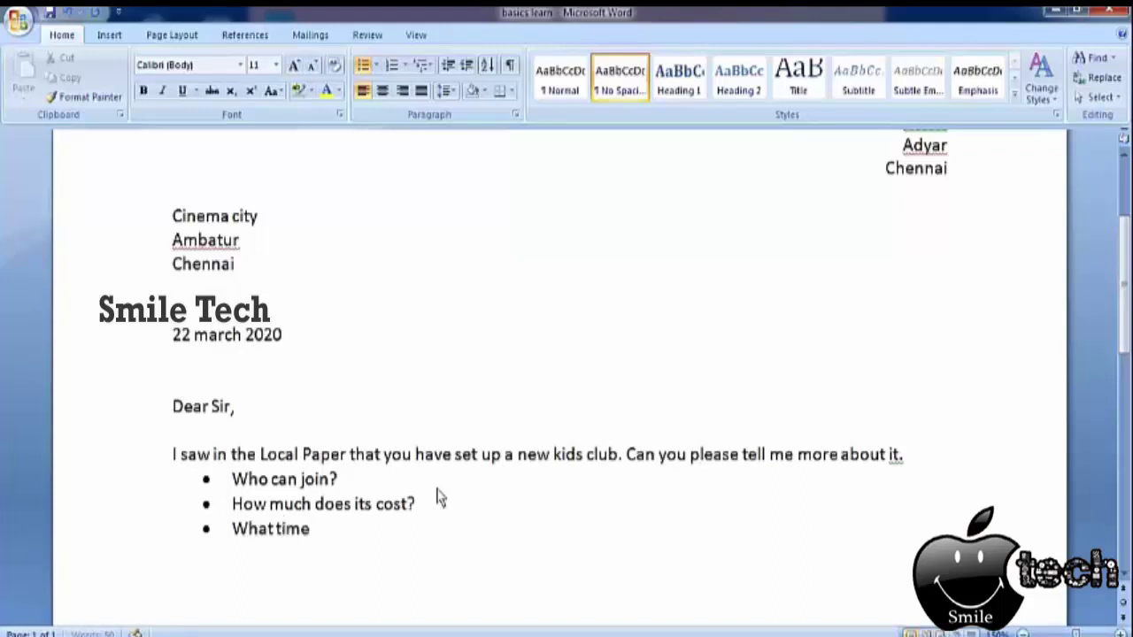
text( doe)
text(s it)
text( stars)
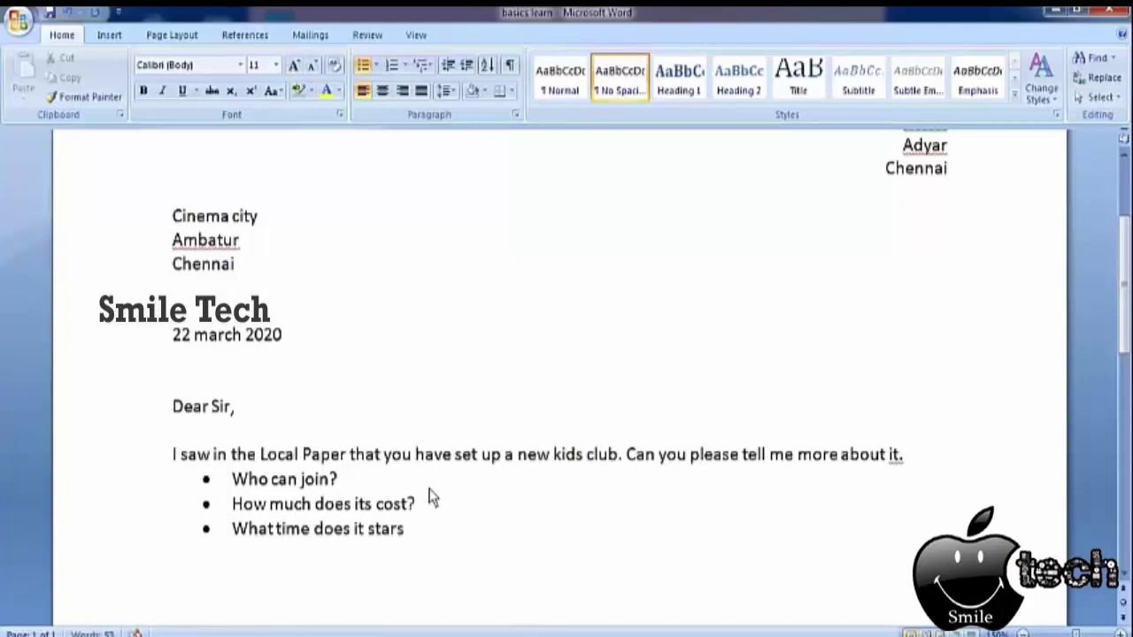
text(?)
key(Return)
- Turn off bullets and type 'Do I need my parents permission to join?'
click(363, 69)
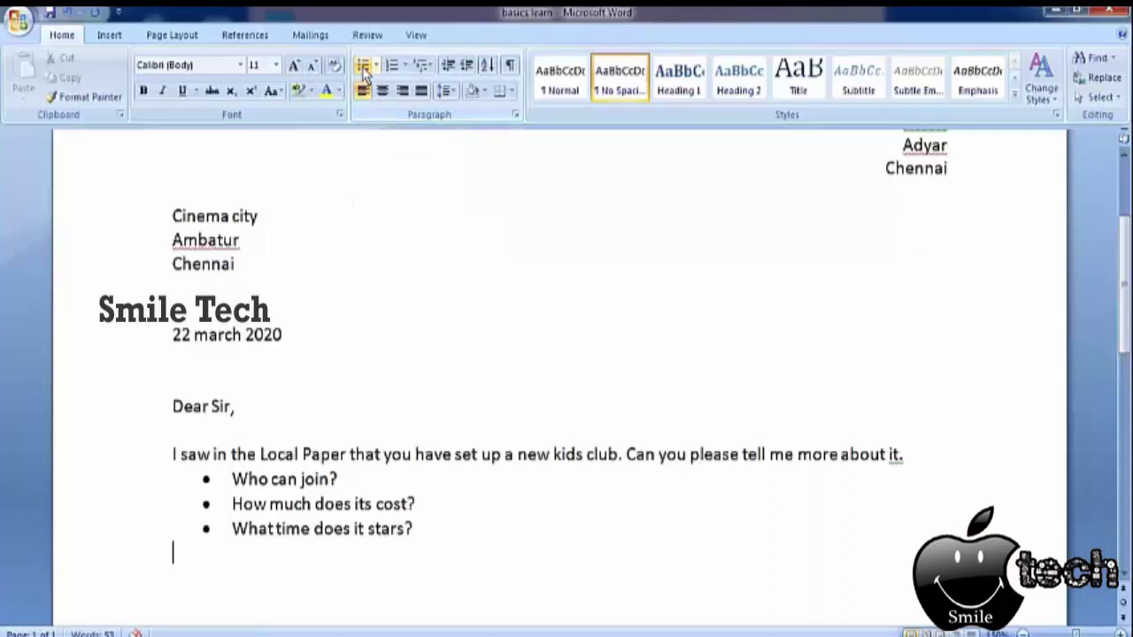
text(D)
text(o)
text( i)
text(I)
text(nee)
key(BackSpace)
key(BackSpace)
key(BackSpace)
key(BackSpace)
text(ne)
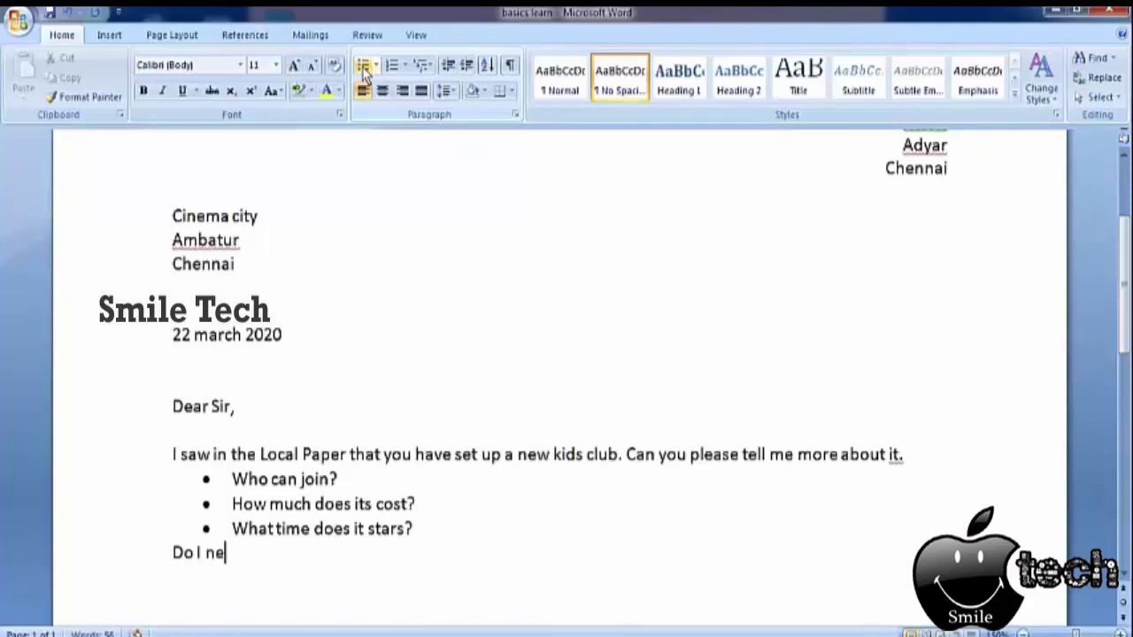
text(ed)
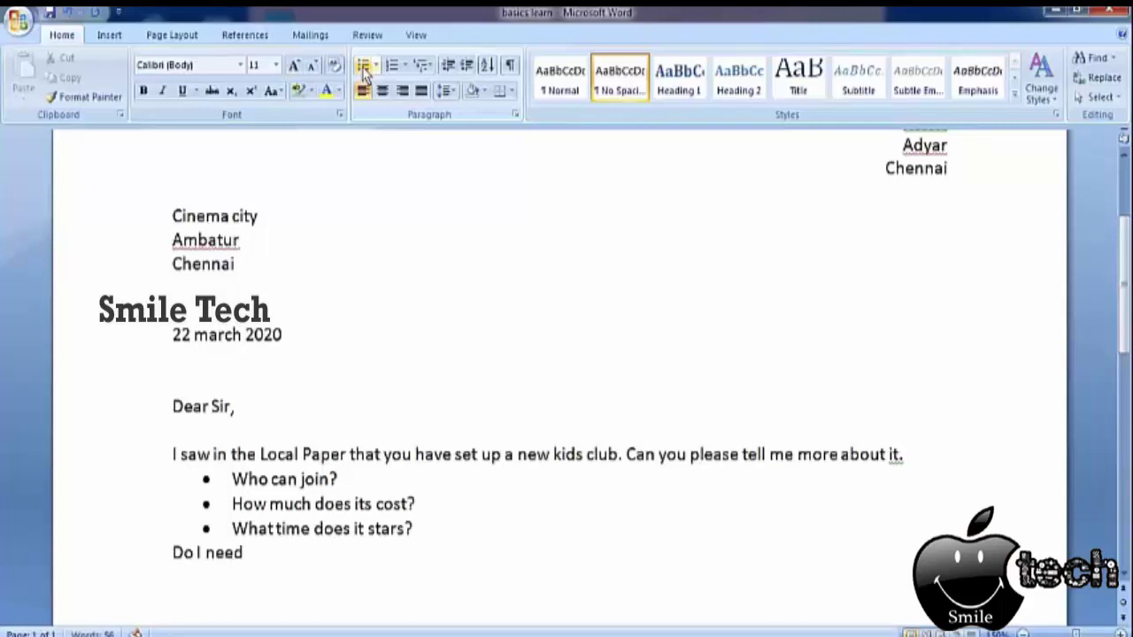
text( m)
text(y pa)
text(rens)
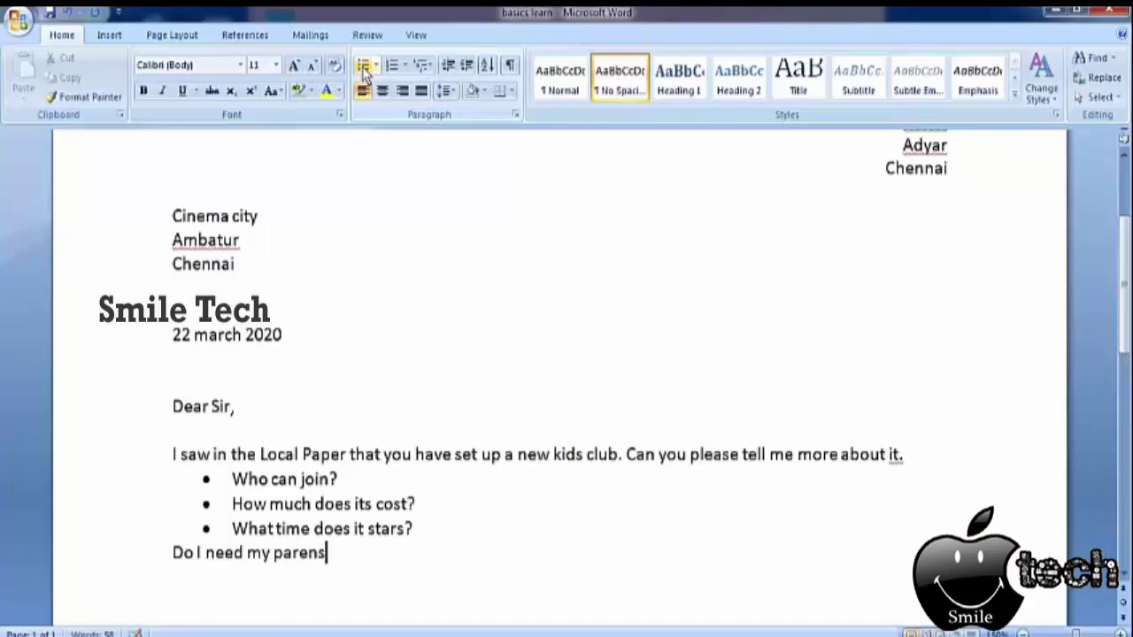
key(BackSpace)
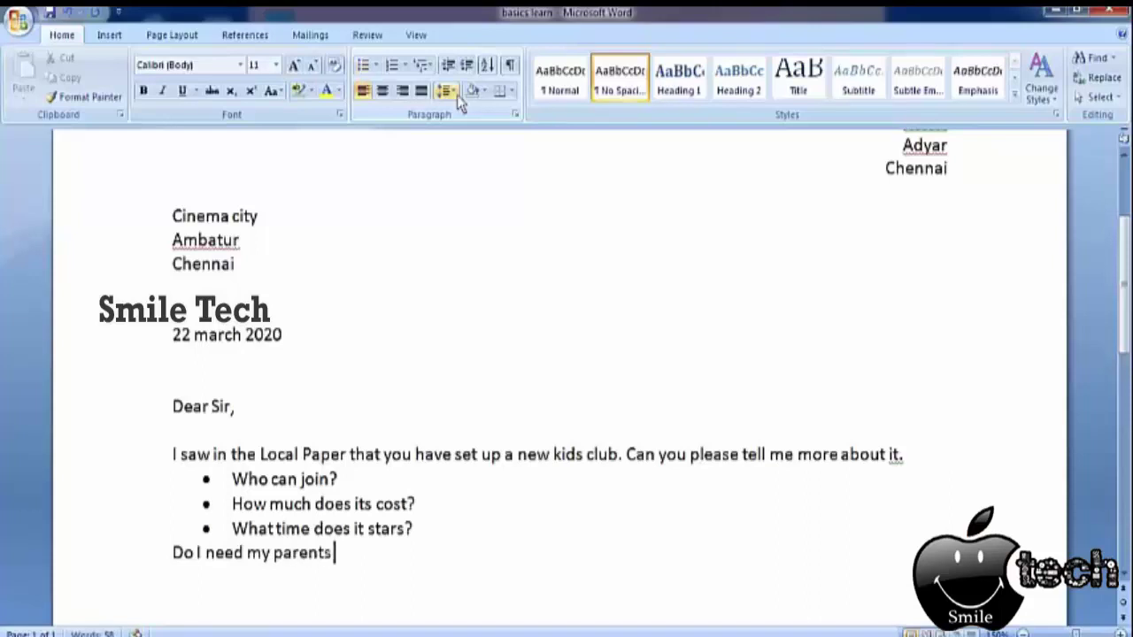
text(permis)
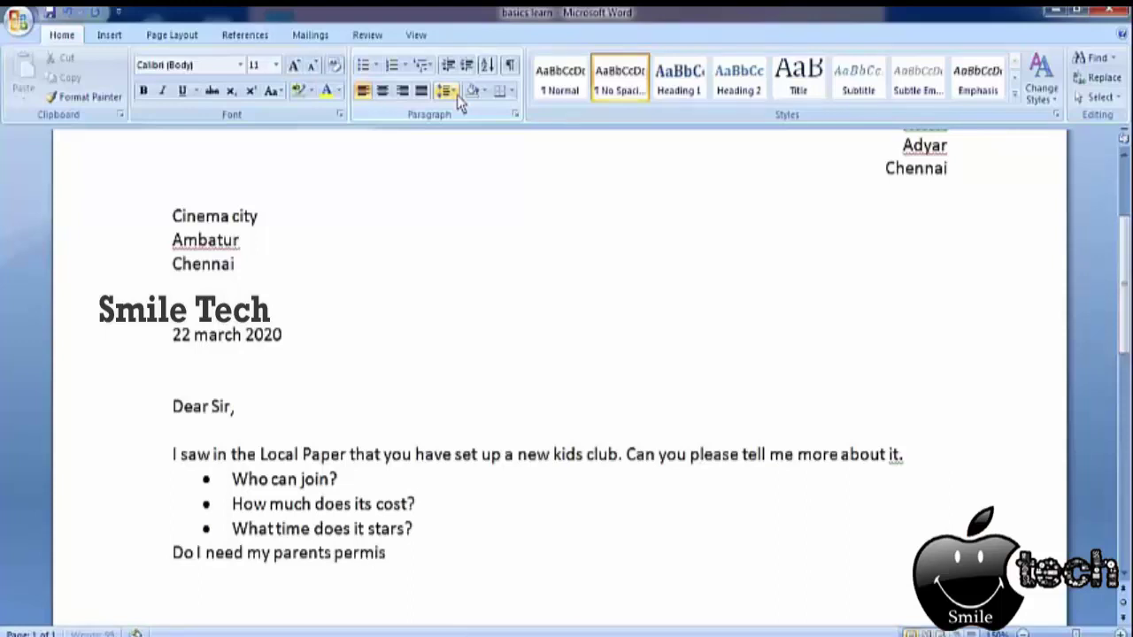
text(sion)
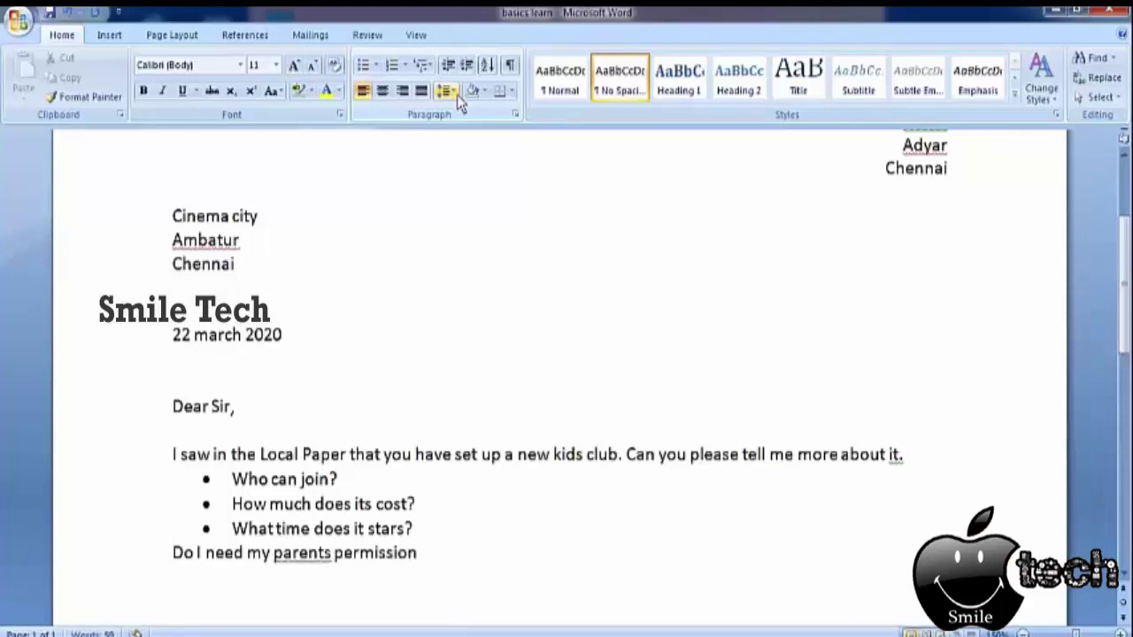
text( to)
text( join)
text(?)
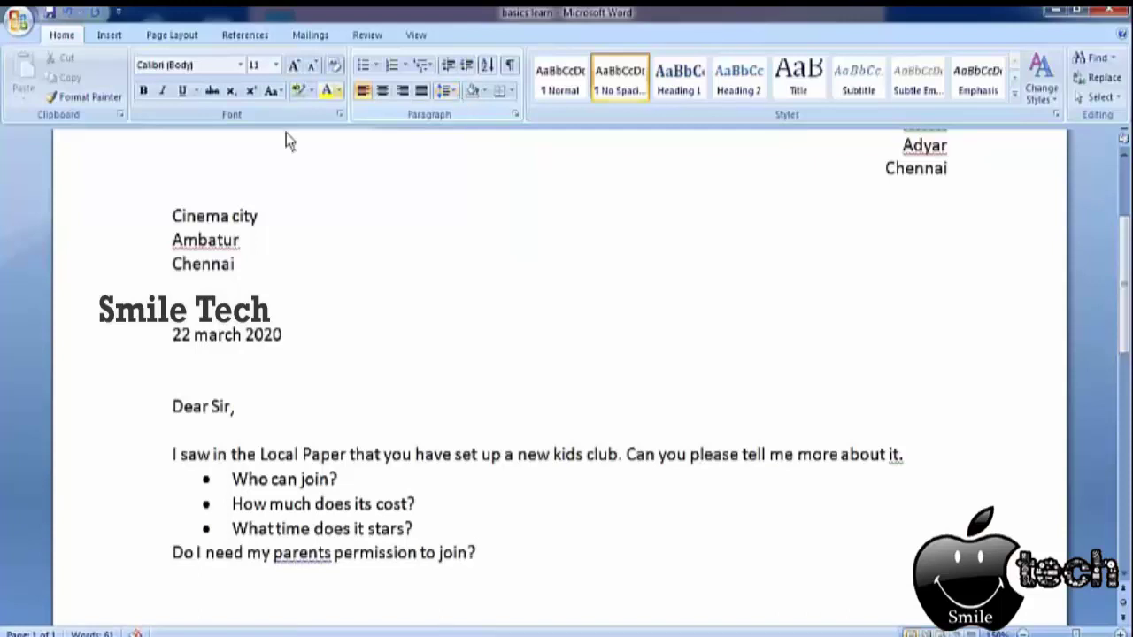
- Add blank lines above and below the bulleted questions and remove the extra empty bullet
click(904, 454)
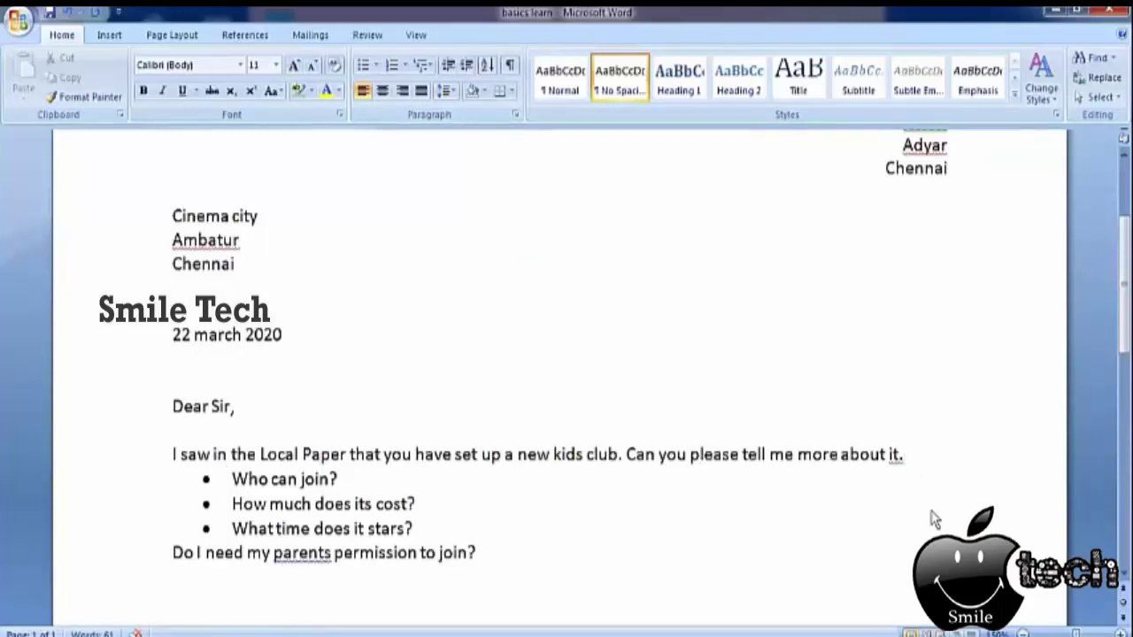
key(Return)
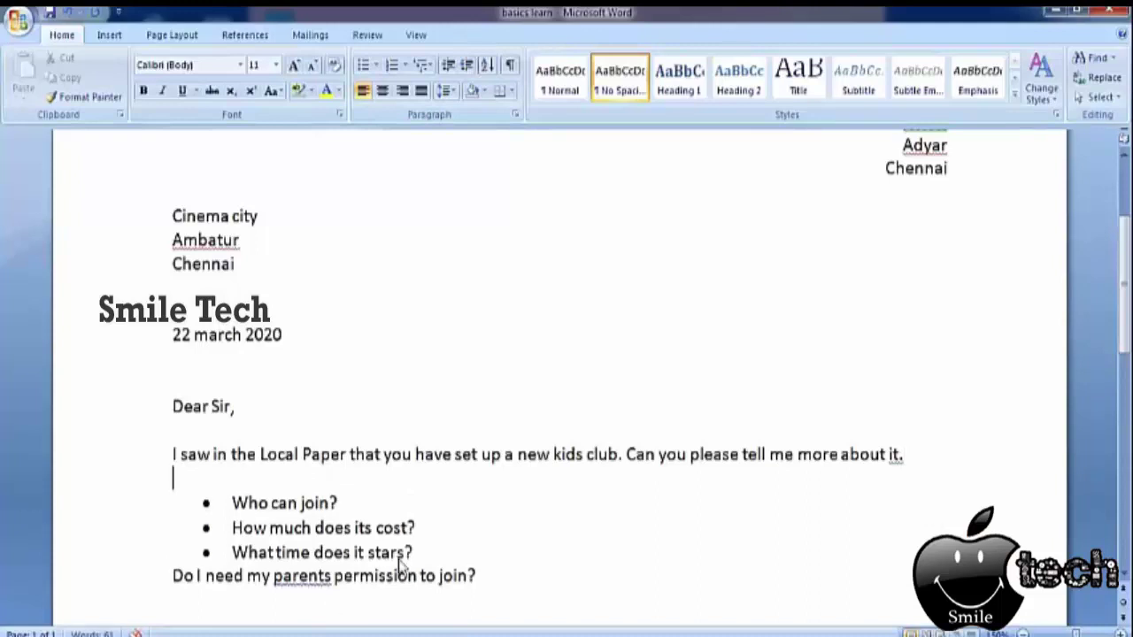
click(412, 563)
key(Return)
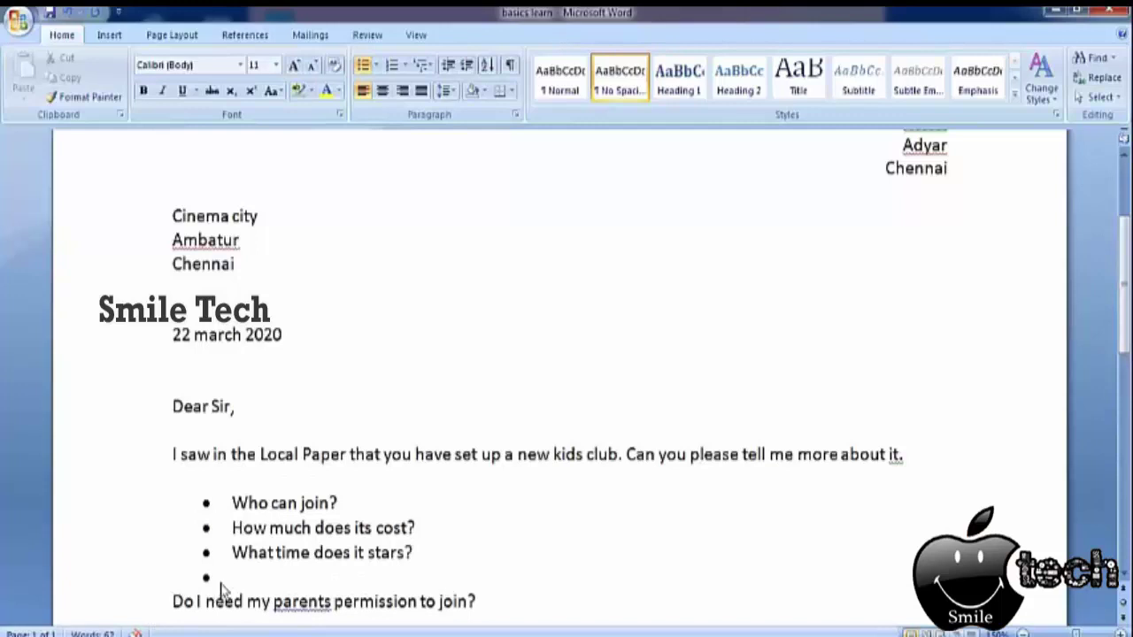
click(362, 64)
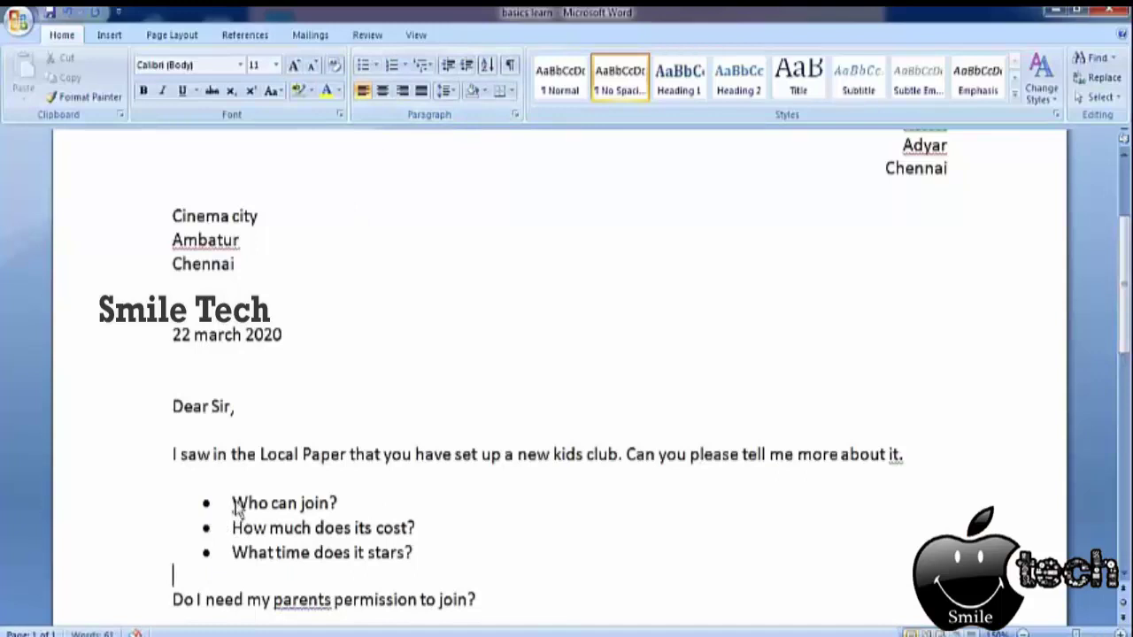
- Switch the three questions to a numbered list and then back to bullets
click(386, 552)
drag(386, 537, 232, 501)
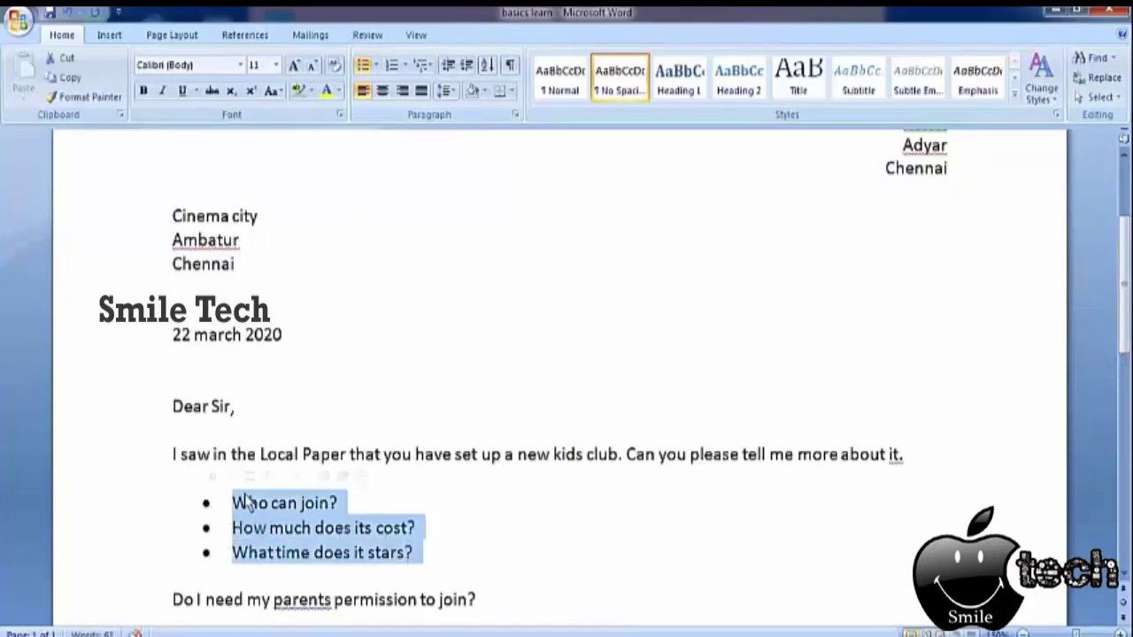
click(392, 69)
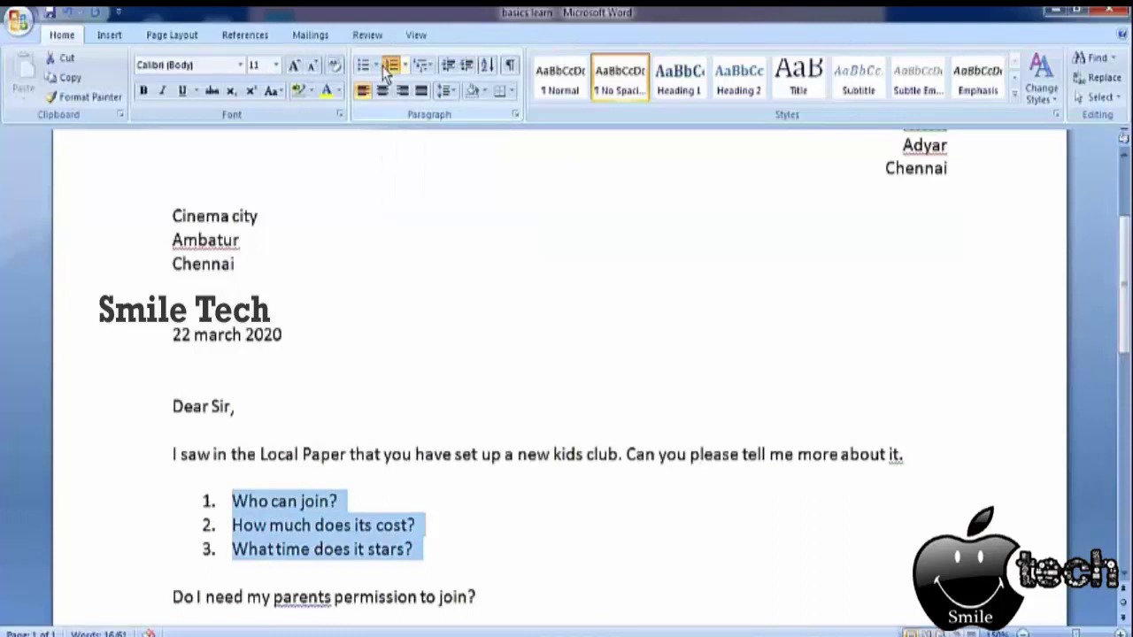
click(363, 67)
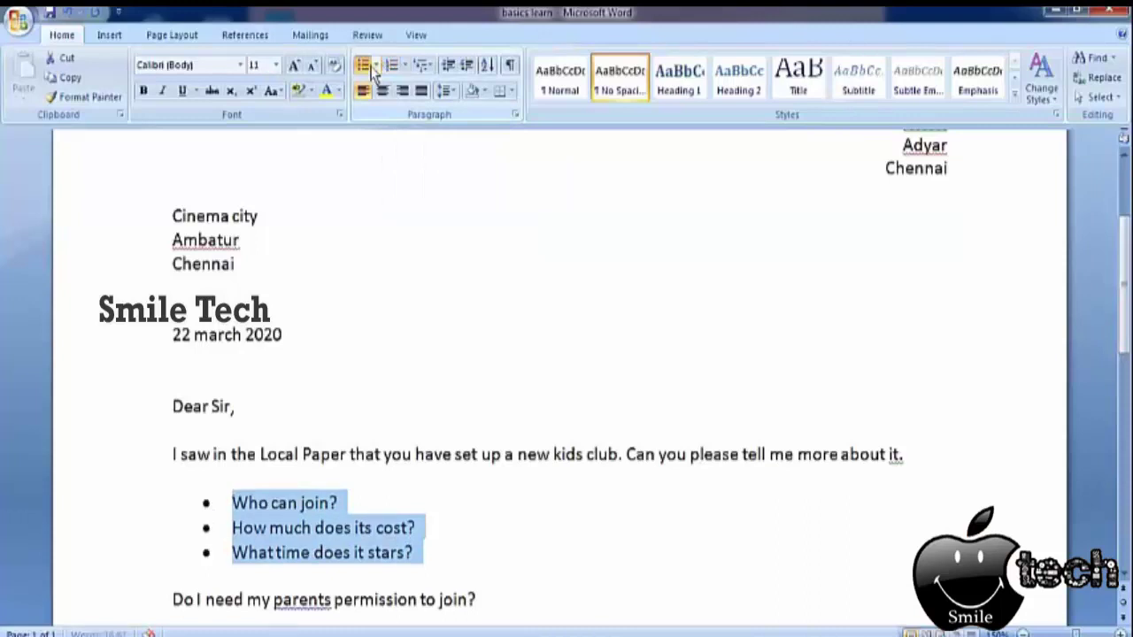
- Decrease and then increase the indent of the bulleted questions
click(445, 551)
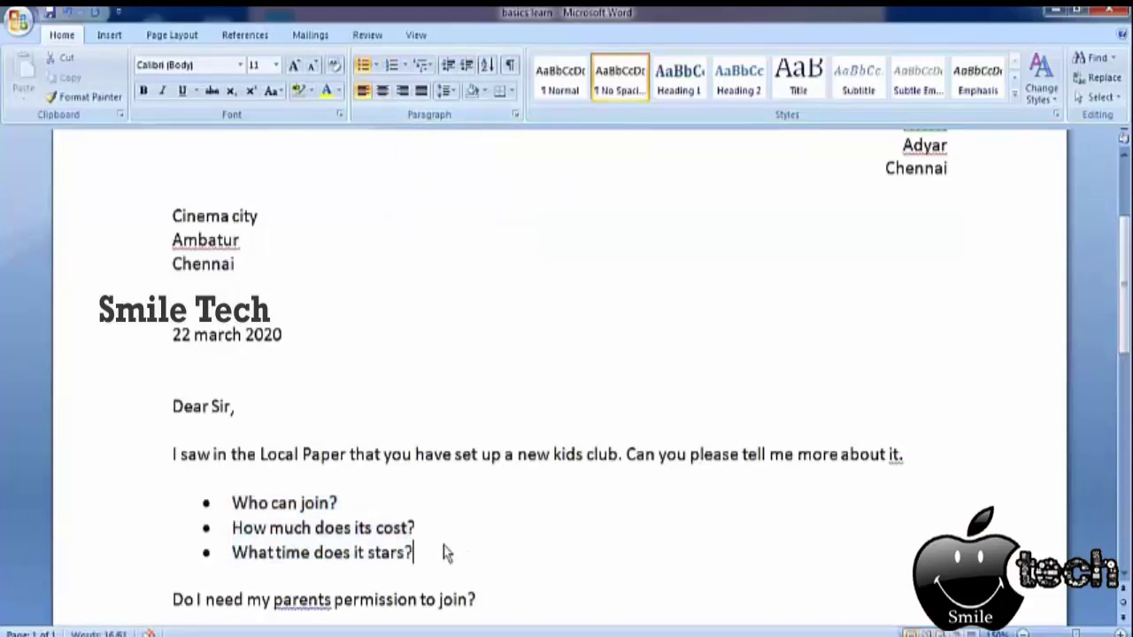
click(229, 503)
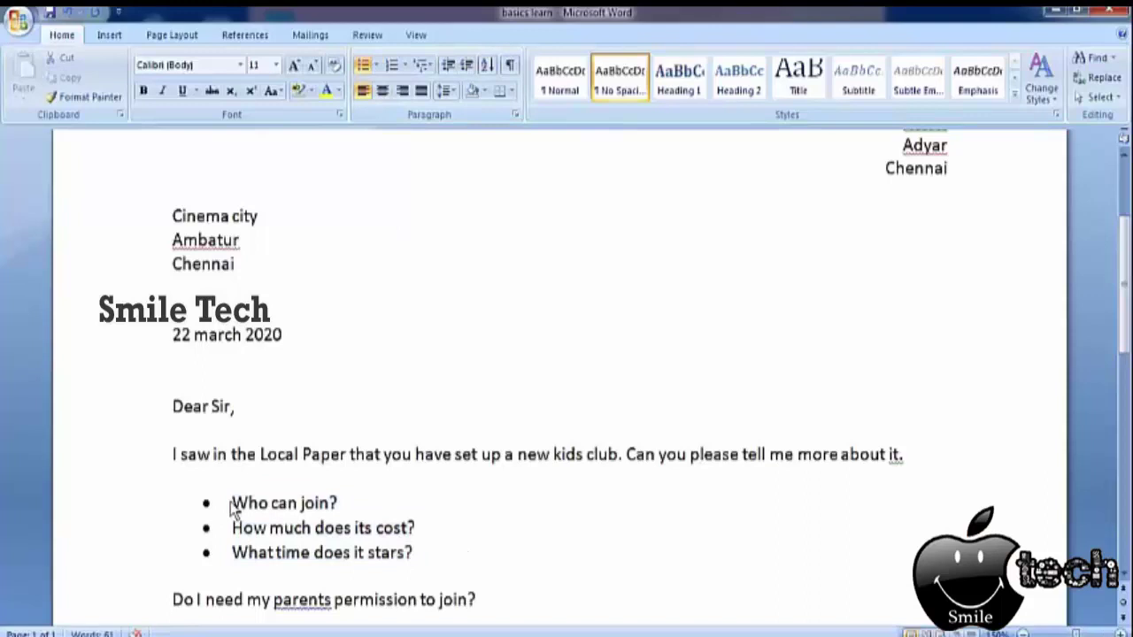
click(175, 481)
click(232, 504)
click(446, 68)
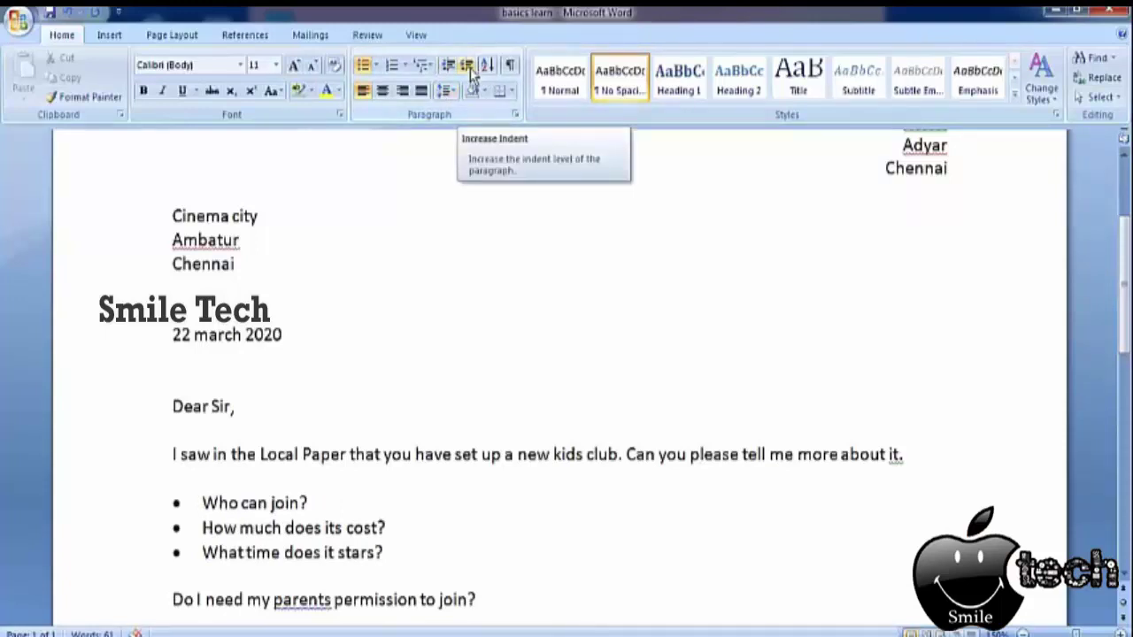
click(470, 71)
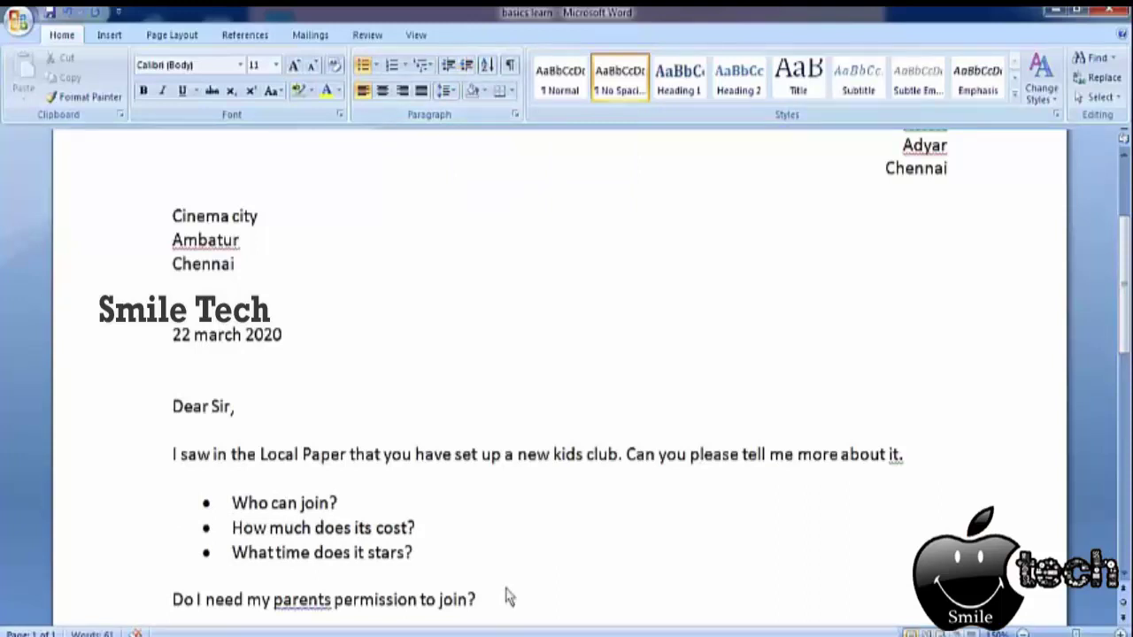
- Type the closing line 'Thanking You' a few lines below the permission question
scroll(512, 549, down, 1)
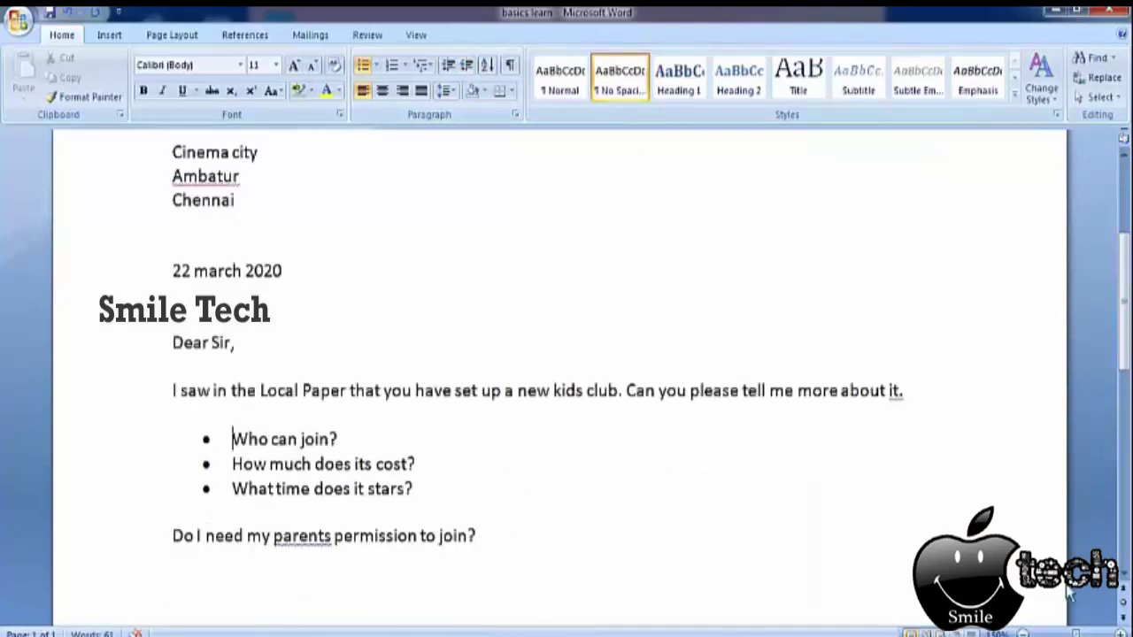
scroll(914, 480, up, 1)
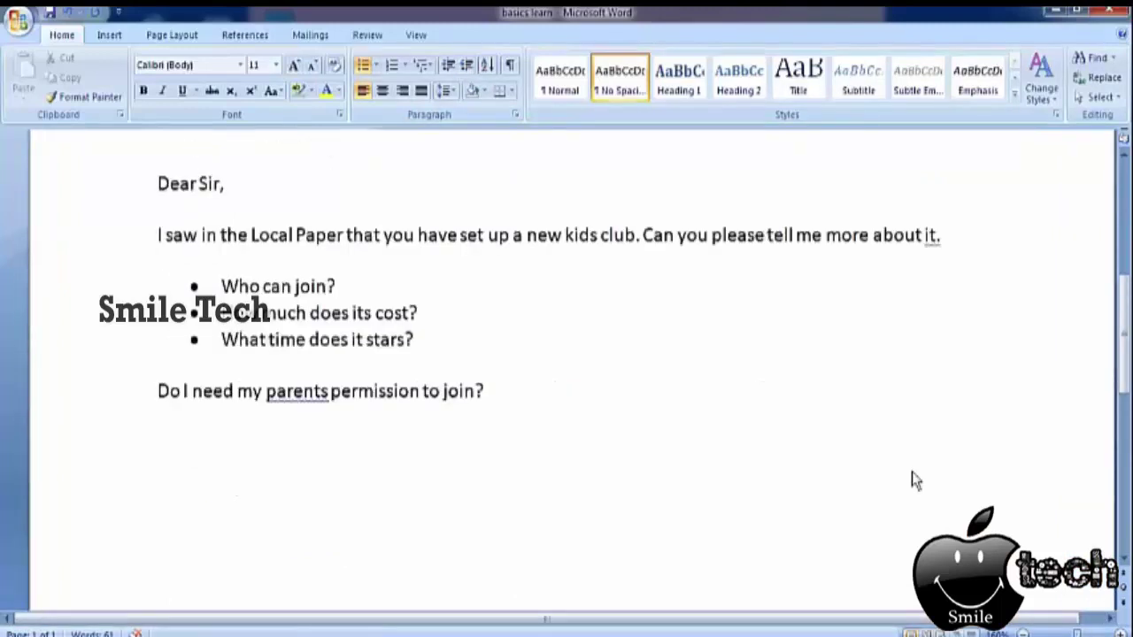
scroll(496, 374, up, 1)
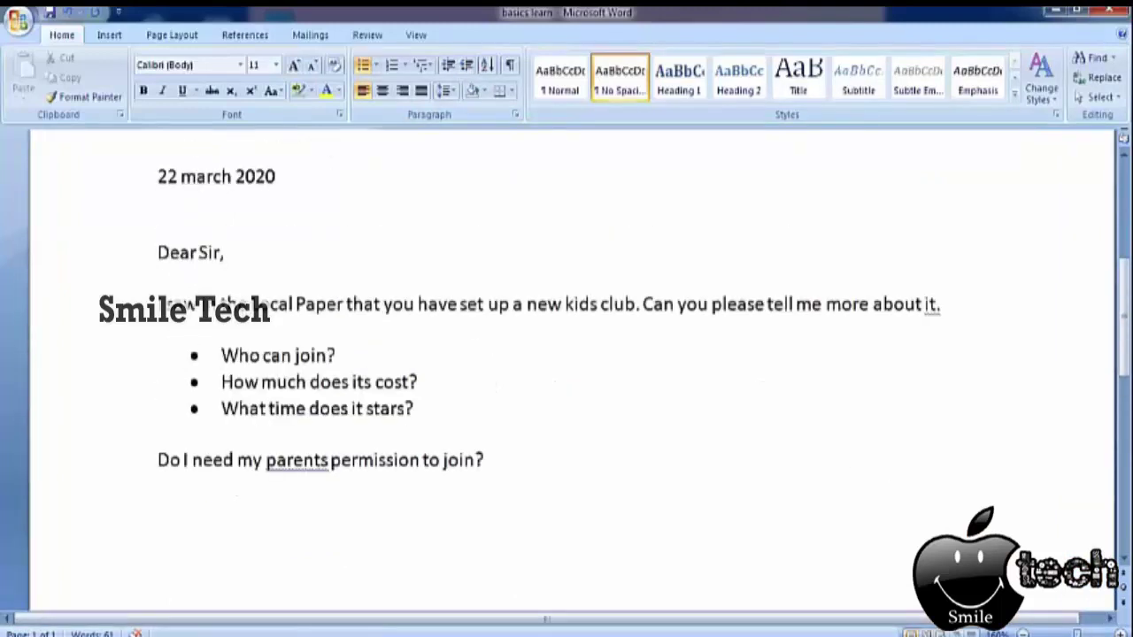
scroll(567, 372, down, 1)
scroll(555, 421, up, 1)
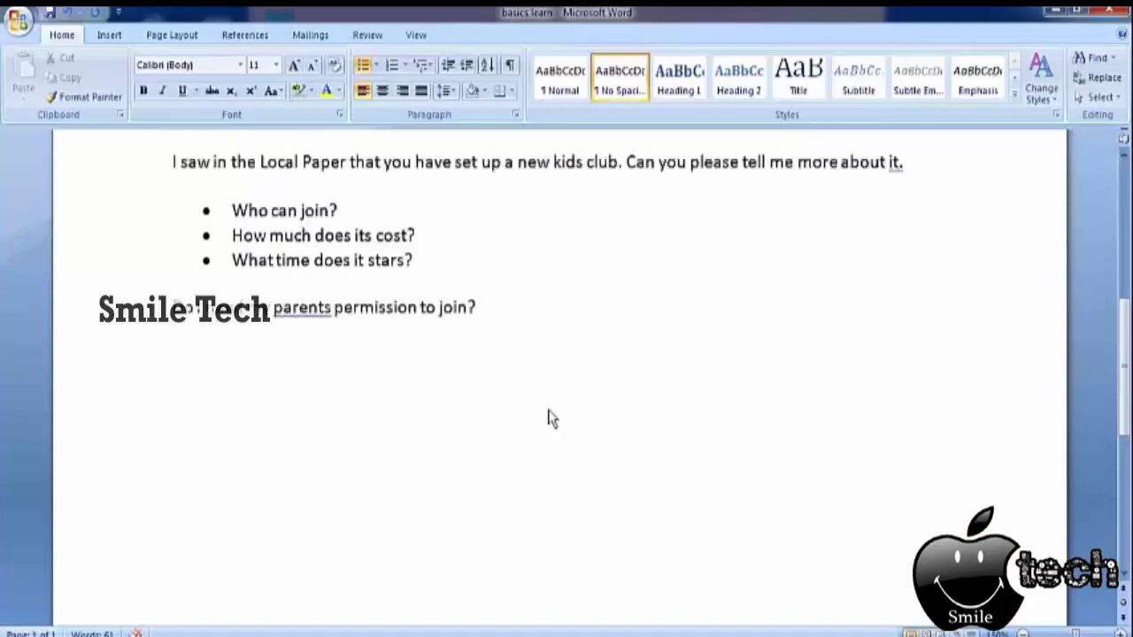
scroll(549, 417, up, 1)
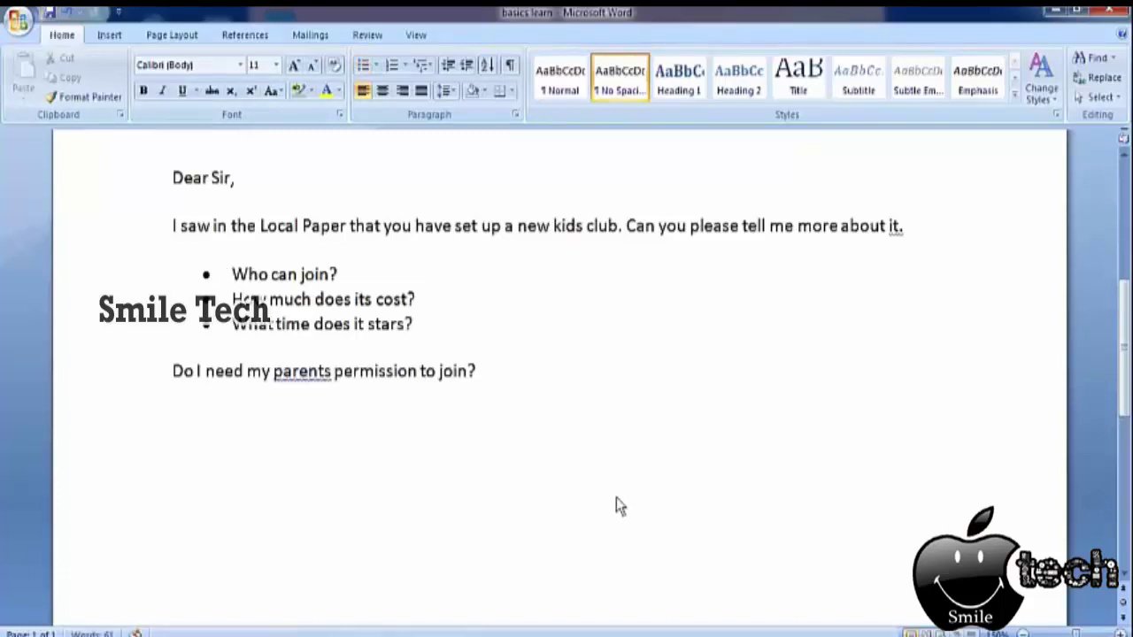
text(Tha)
text(nkinr)
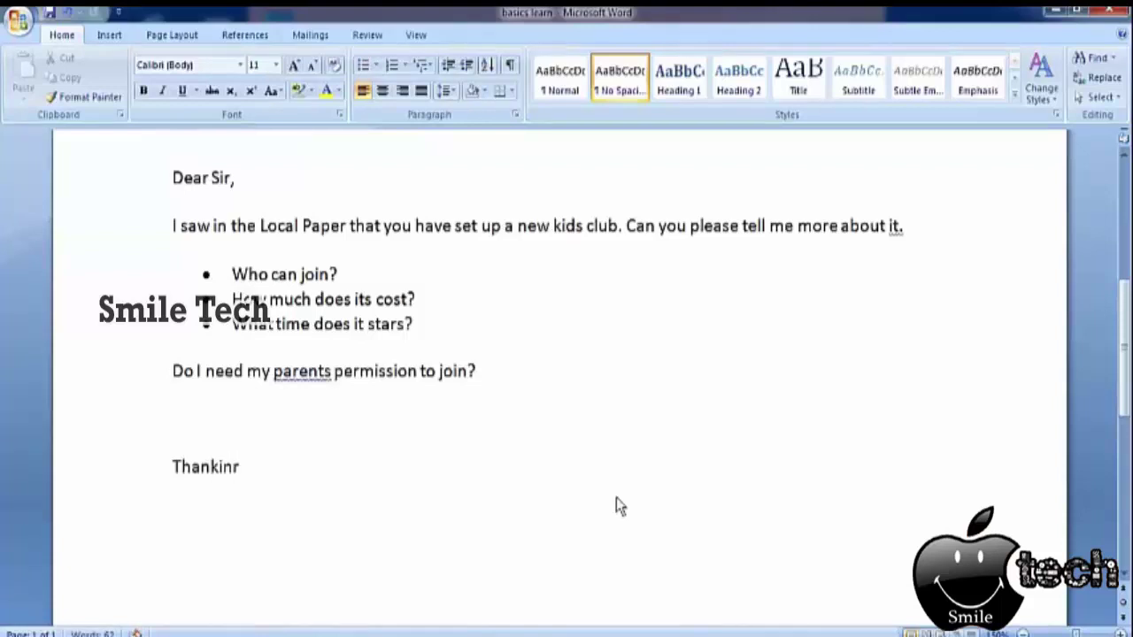
key(BackSpace)
text(Yo)
text(u)
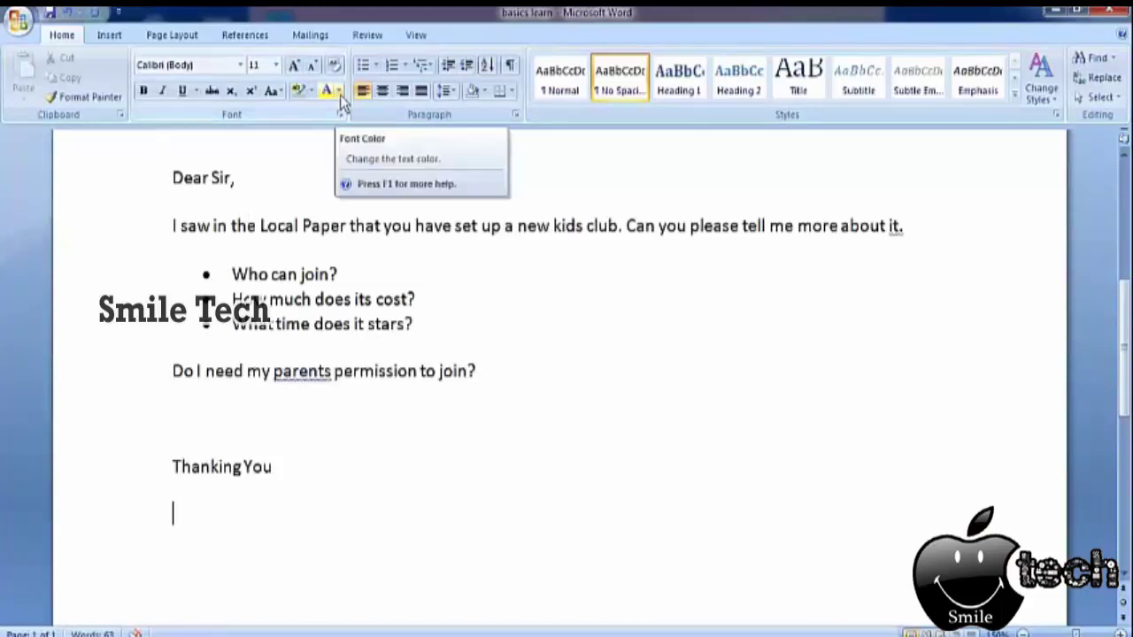
- Right-align the line below 'Thanking You' and type 'Yours Sincerely' followed by the sender's name
click(402, 94)
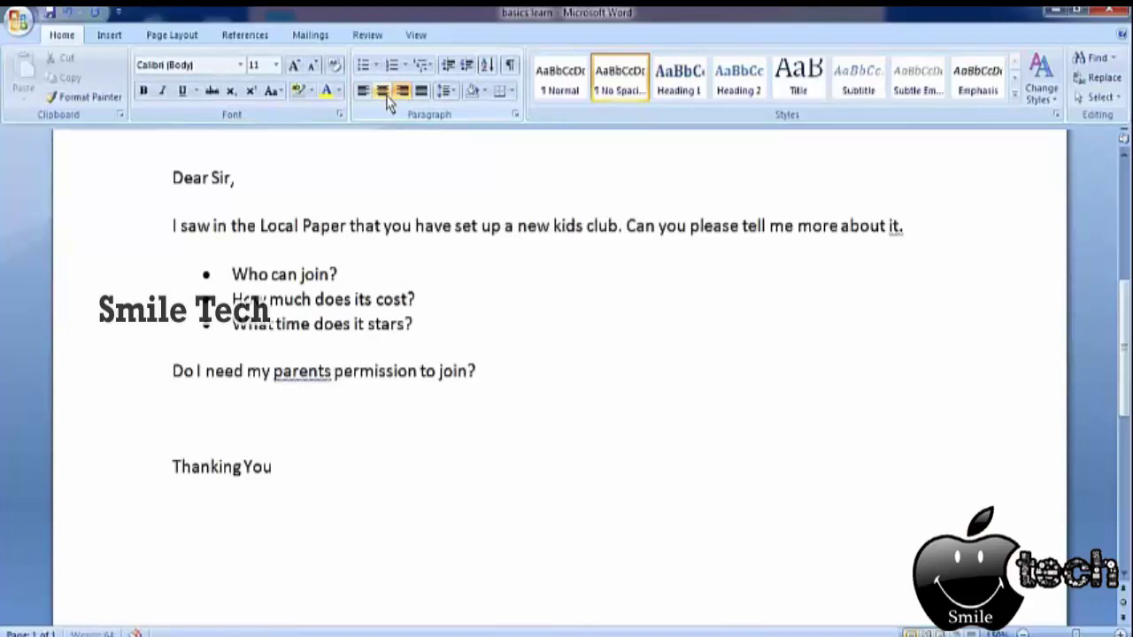
text(Yo)
text(urs S)
text(inc)
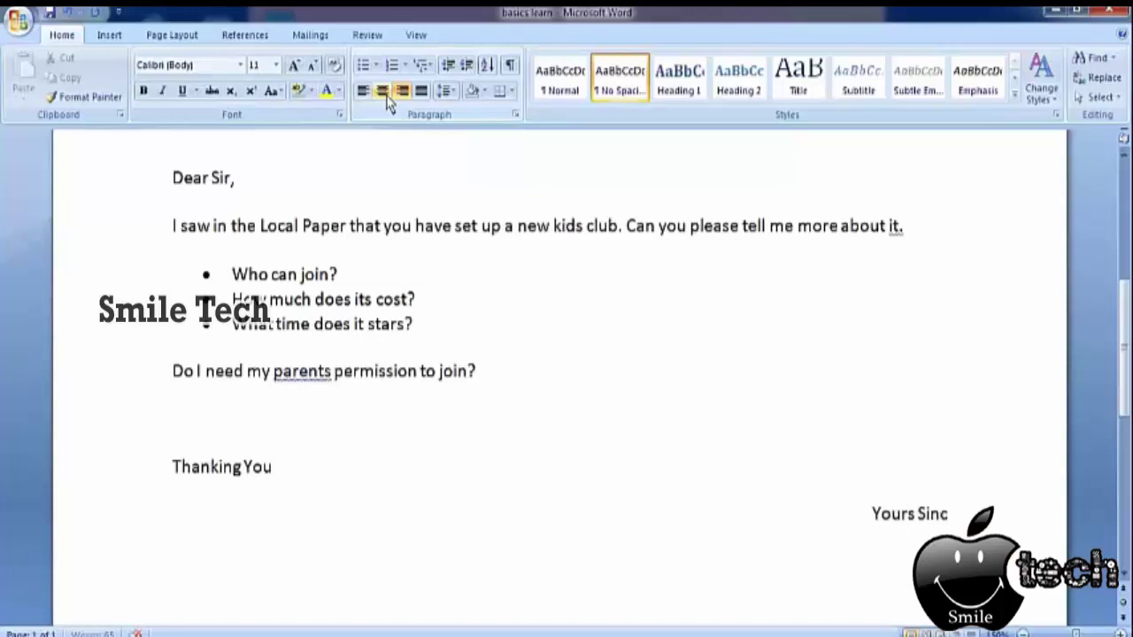
text(erel)
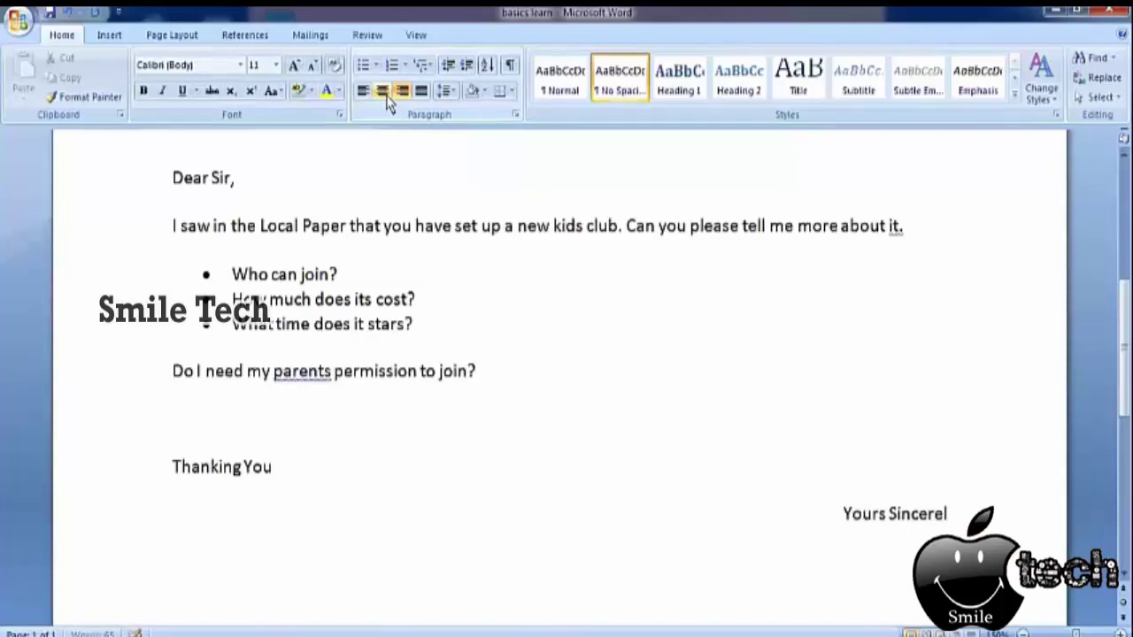
text(y)
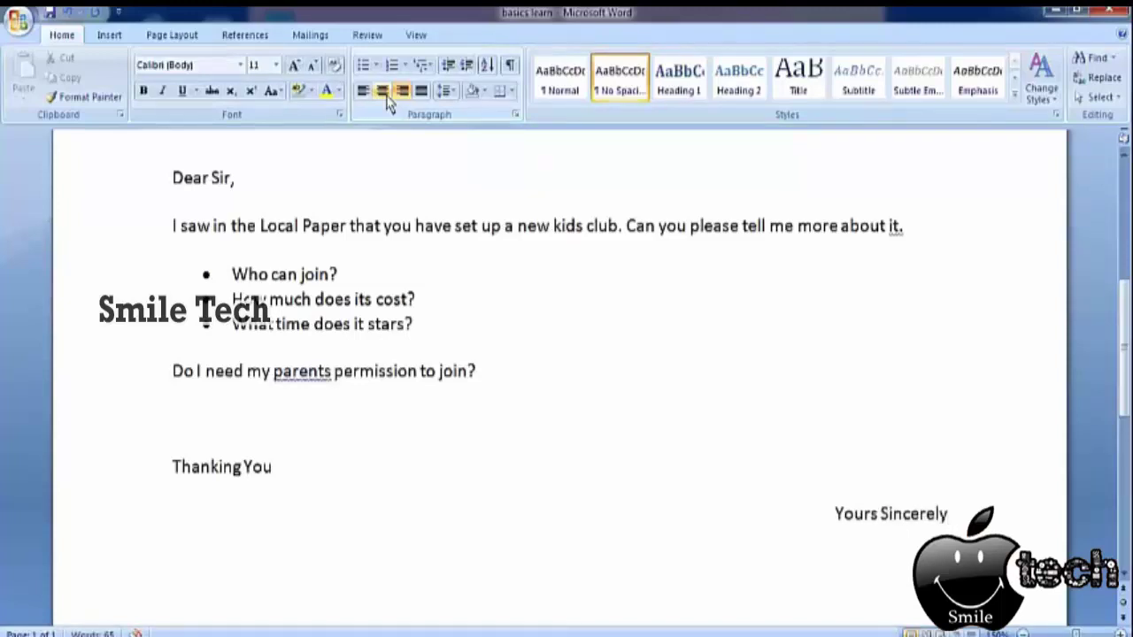
text(M)
text(i)
text(s)
text(hant)
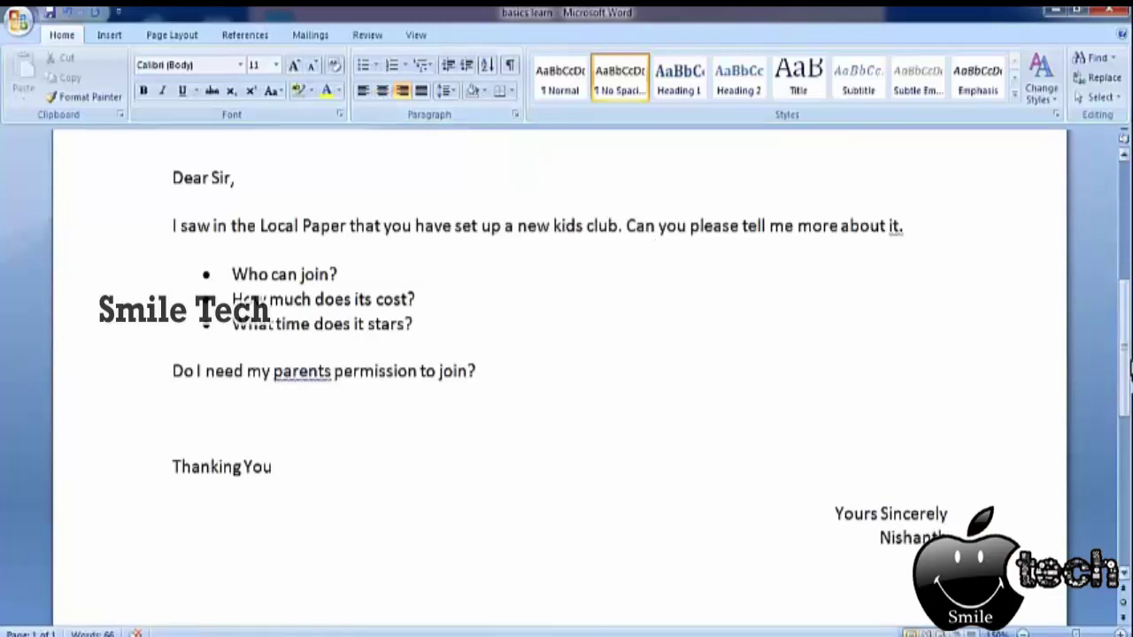
- Zoom out and scroll up to review the address block, date and bullets
scroll(1004, 432, up, 2)
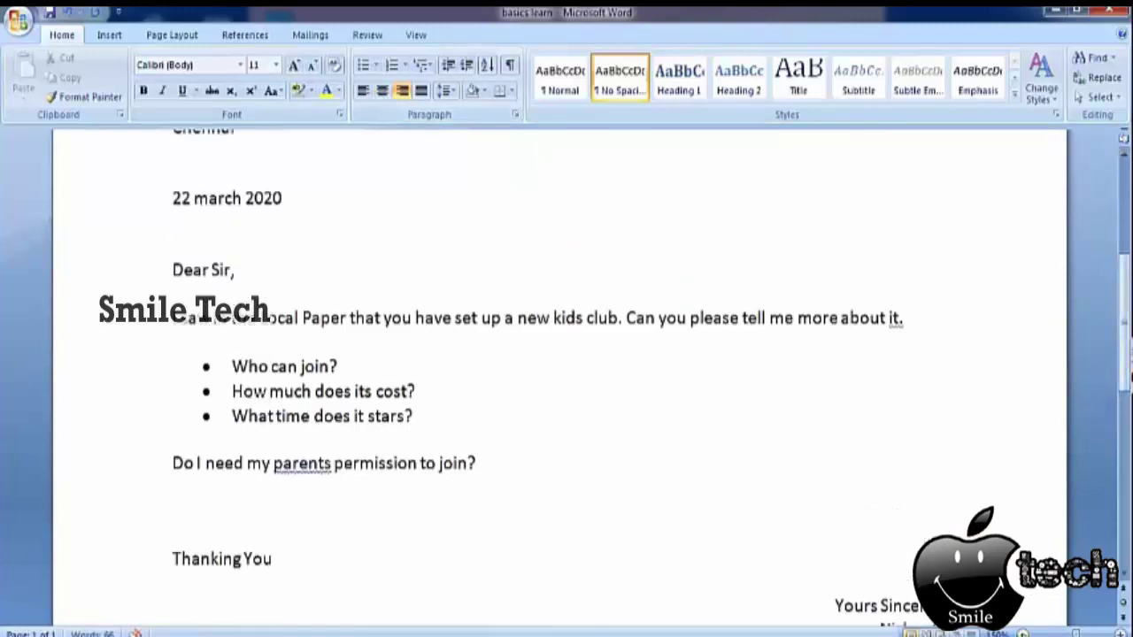
click(1023, 634)
click(1022, 634)
scroll(877, 499, up, 5)
scroll(876, 499, up, 2)
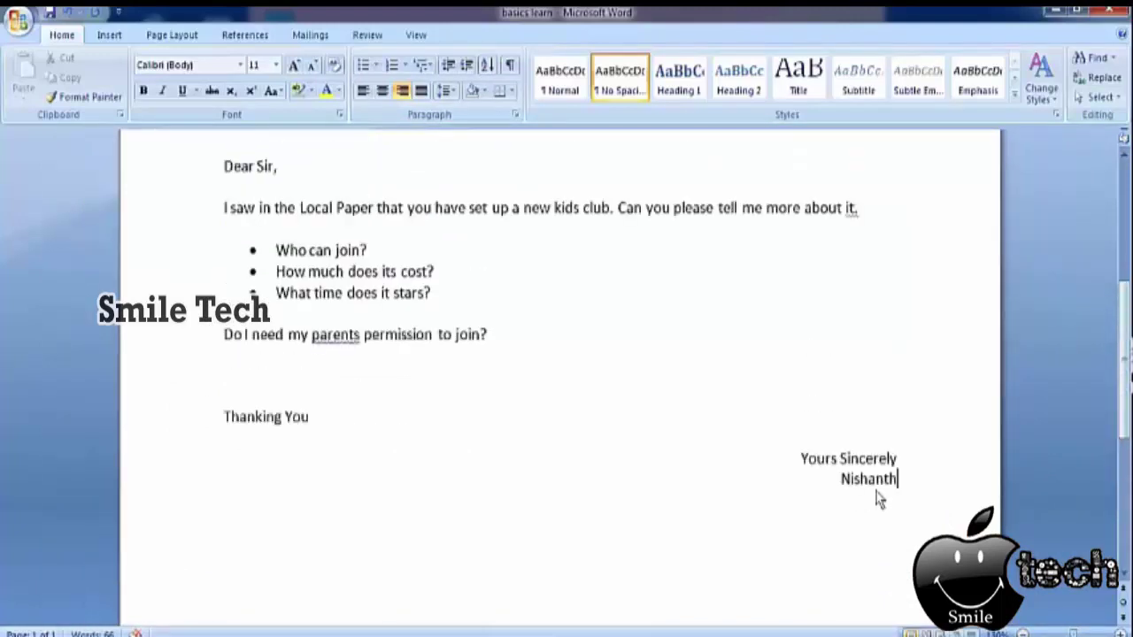
scroll(876, 498, up, 2)
scroll(876, 499, up, 1)
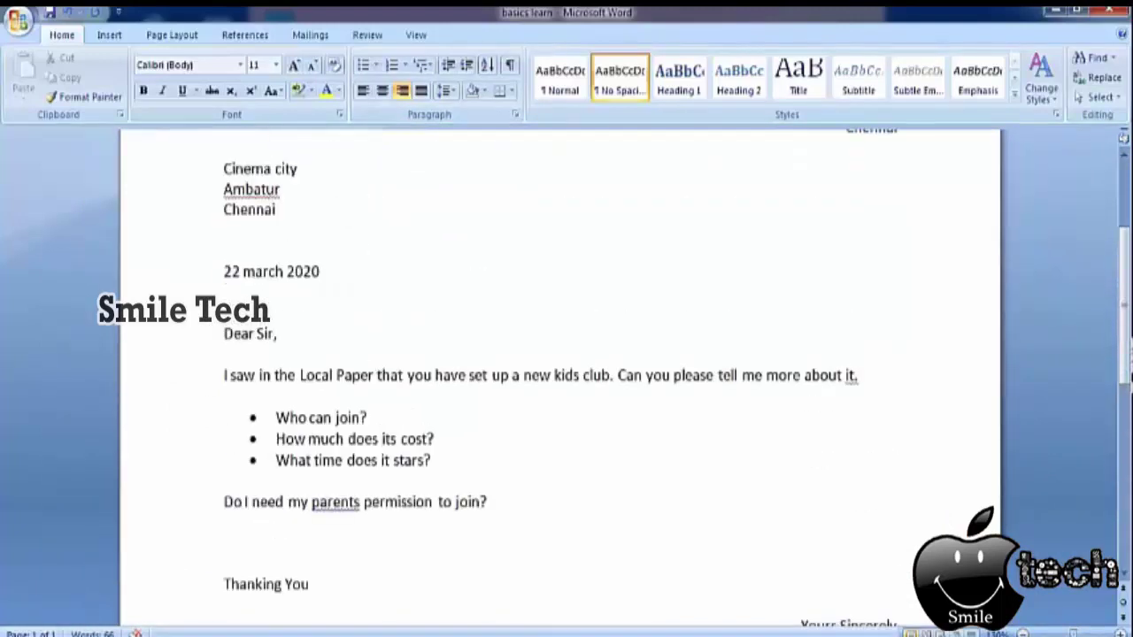
click(1023, 634)
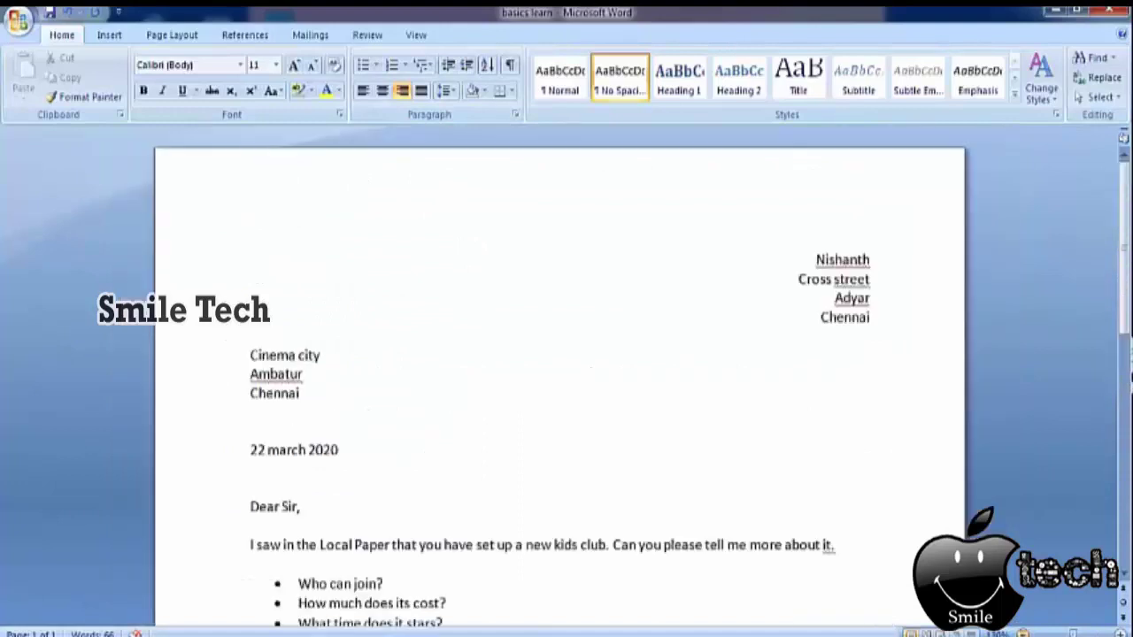
scroll(908, 550, down, 1)
scroll(908, 551, down, 1)
scroll(908, 551, down, 1)
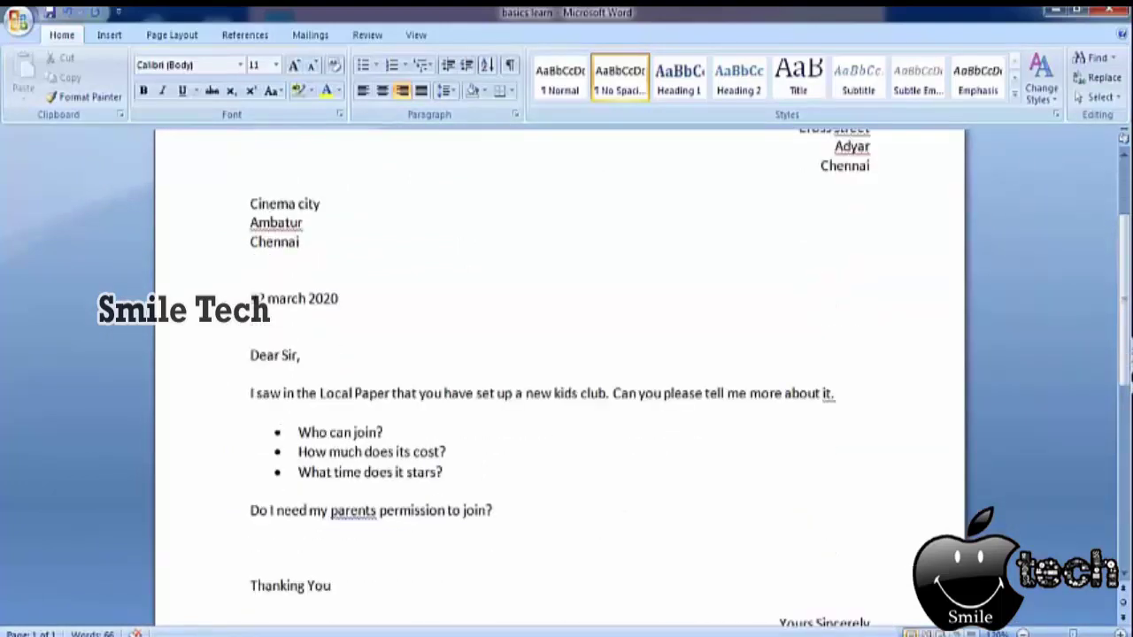
click(1023, 633)
click(1023, 634)
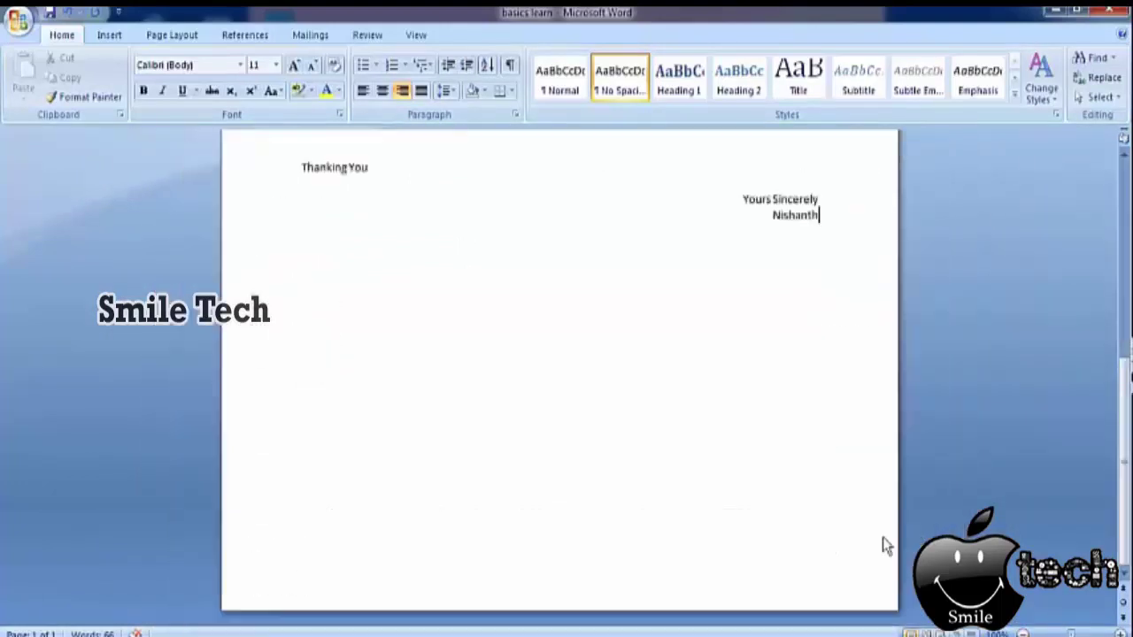
scroll(882, 538, up, 3)
scroll(882, 537, up, 2)
scroll(883, 538, up, 3)
scroll(883, 537, up, 1)
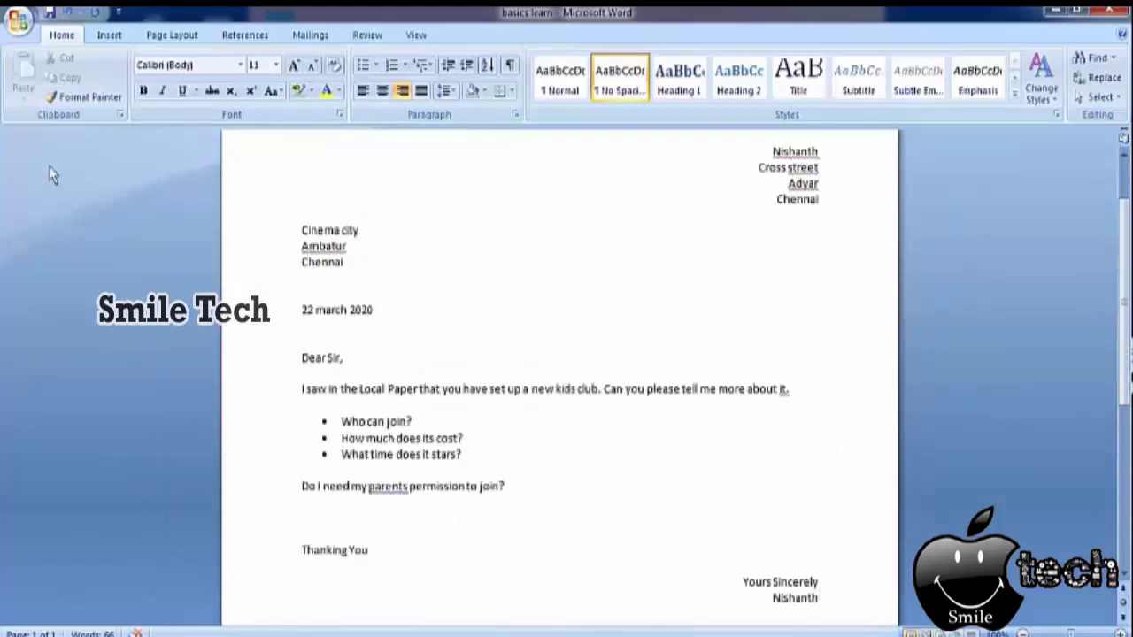
- Save the letter and scroll back to the top of the page
click(47, 18)
scroll(842, 468, up, 1)
scroll(842, 468, up, 1)
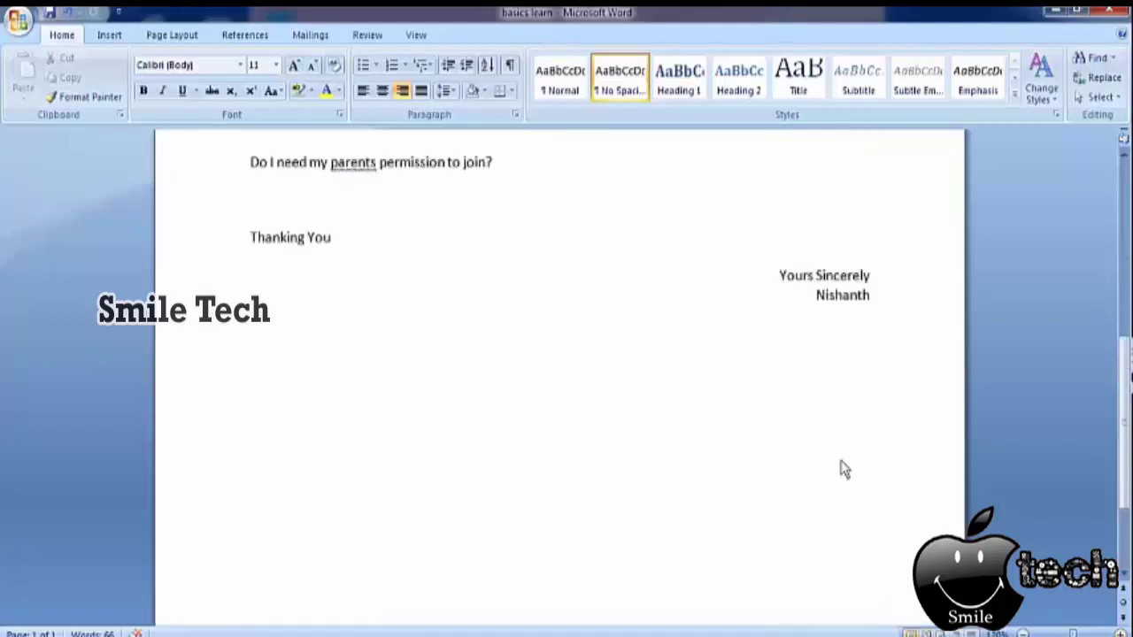
scroll(842, 469, up, 3)
scroll(842, 469, up, 2)
scroll(842, 469, up, 2)
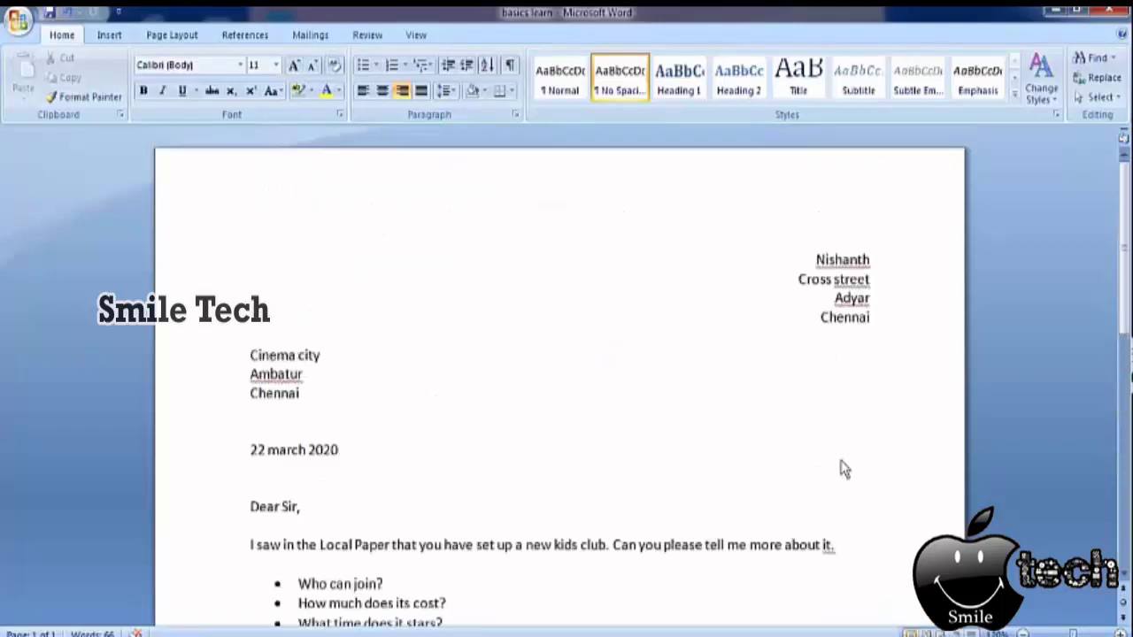
scroll(842, 469, down, 1)
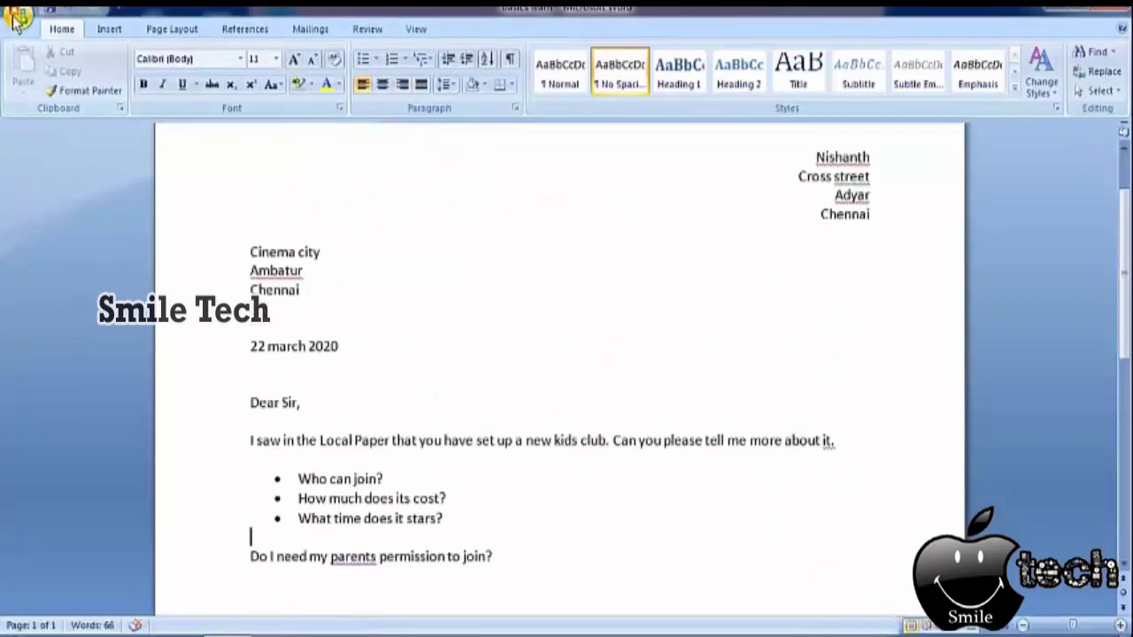
- Open the letter in Print Preview and set the preview zoom to 130%
click(16, 20)
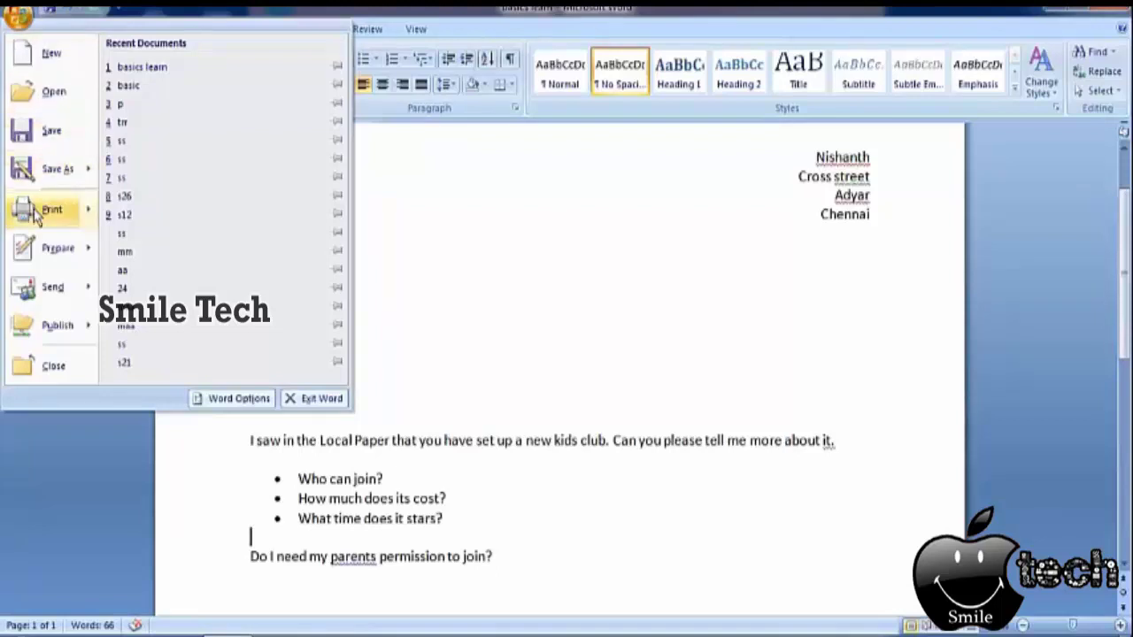
mouse_move(34, 214)
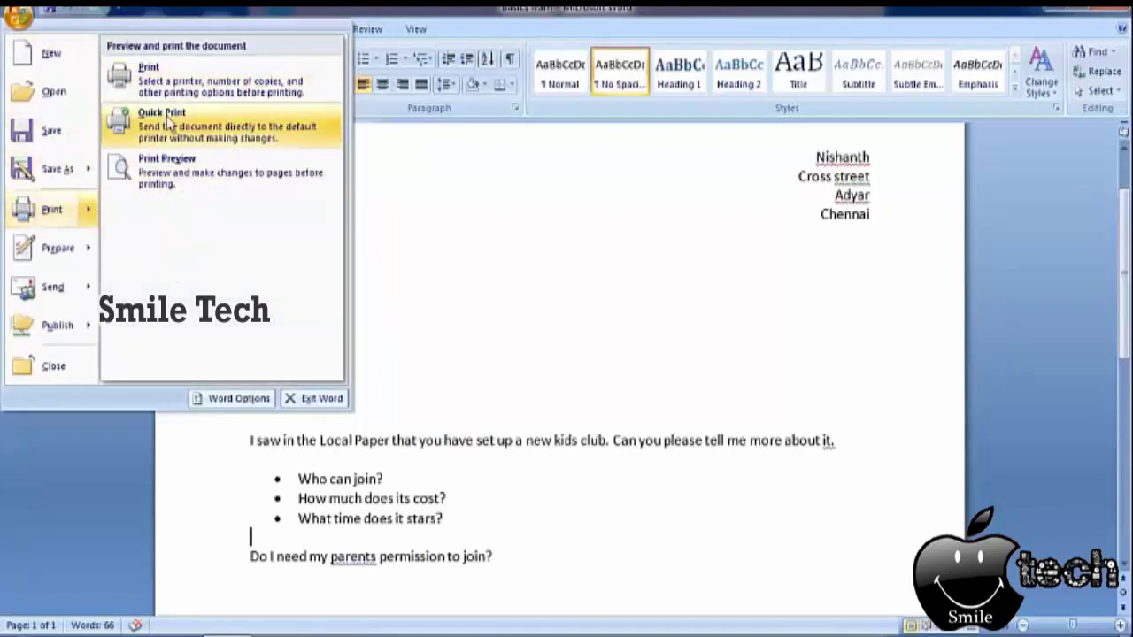
click(177, 182)
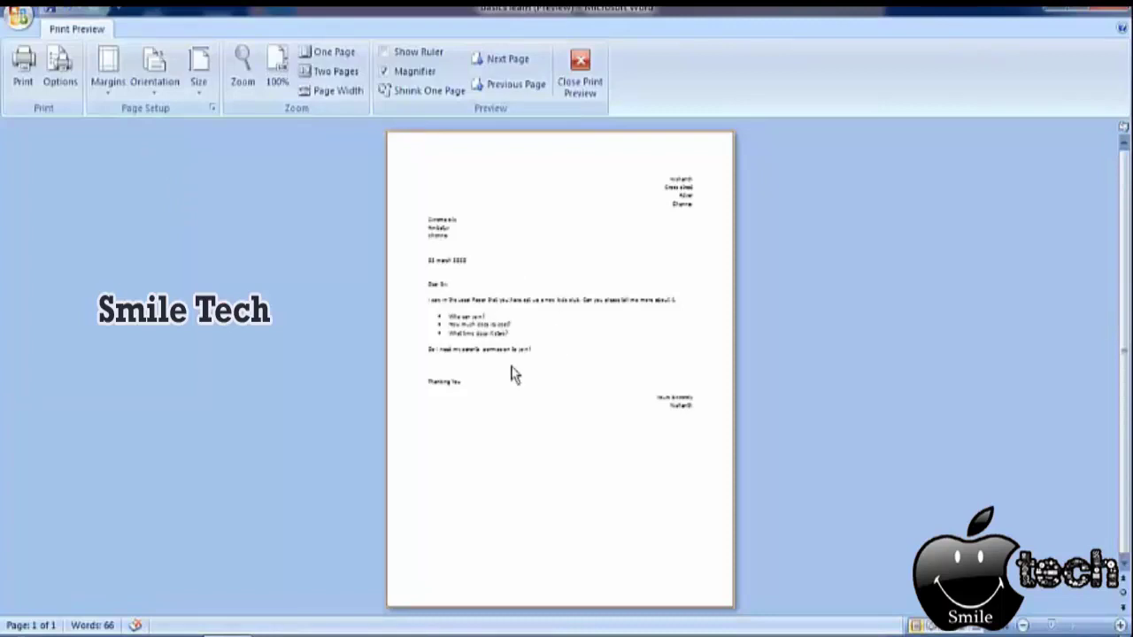
click(247, 74)
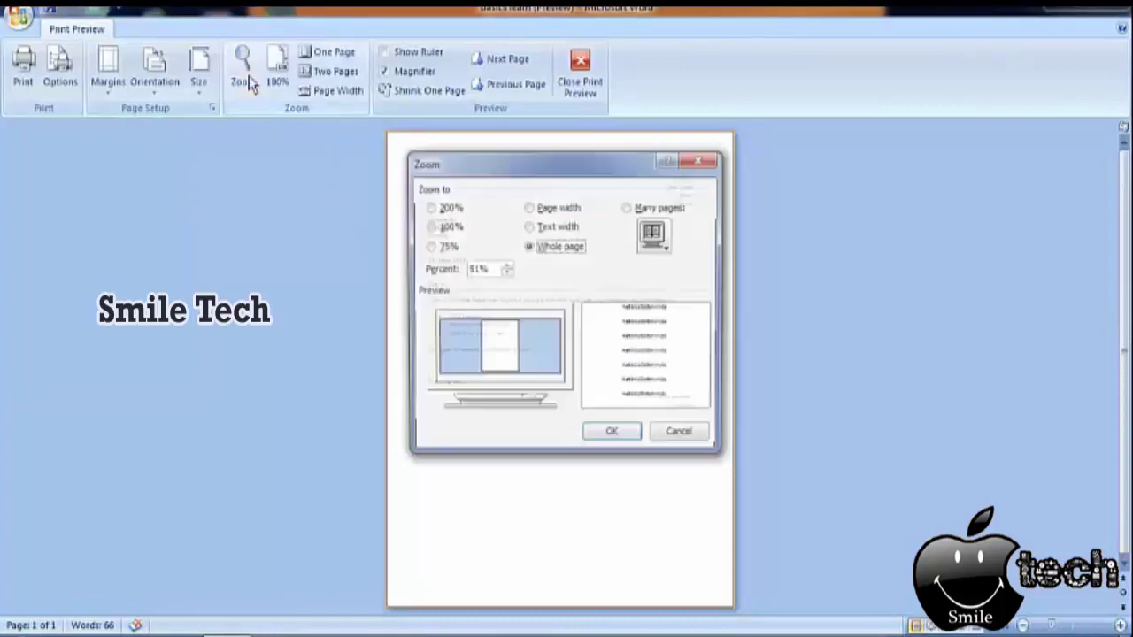
click(505, 265)
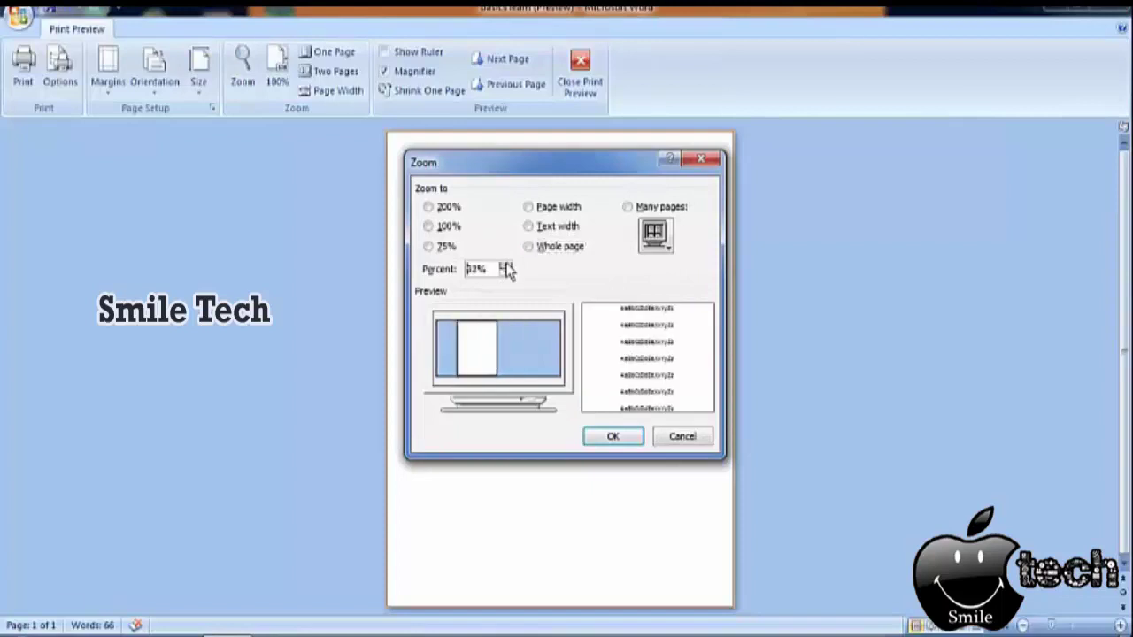
click(611, 439)
- Scroll through the previewed letter from the sender address down to the sign-off
scroll(611, 444, down, 1)
scroll(611, 445, down, 1)
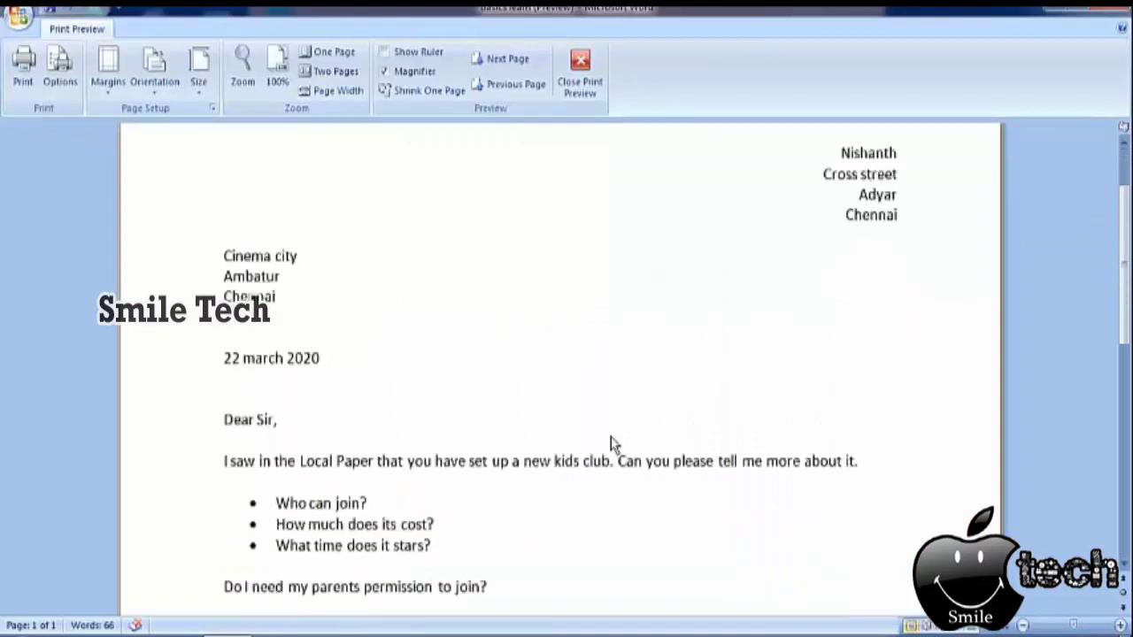
scroll(611, 444, down, 1)
scroll(611, 444, down, 1)
scroll(611, 445, down, 1)
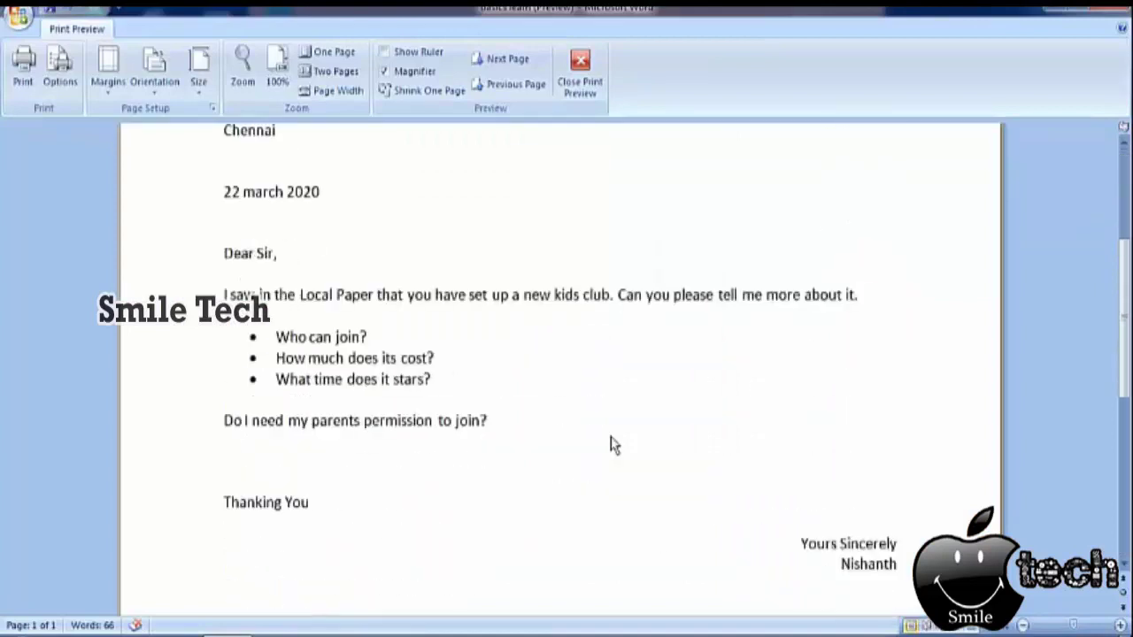
scroll(615, 444, up, 1)
scroll(615, 444, up, 1)
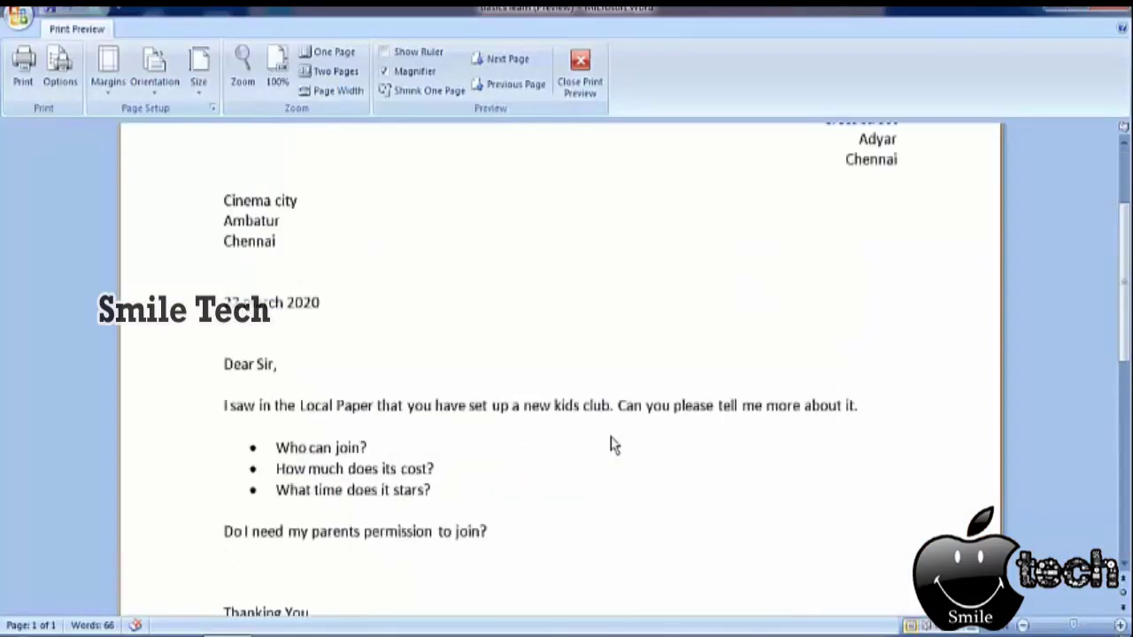
scroll(615, 444, up, 2)
scroll(613, 445, up, 1)
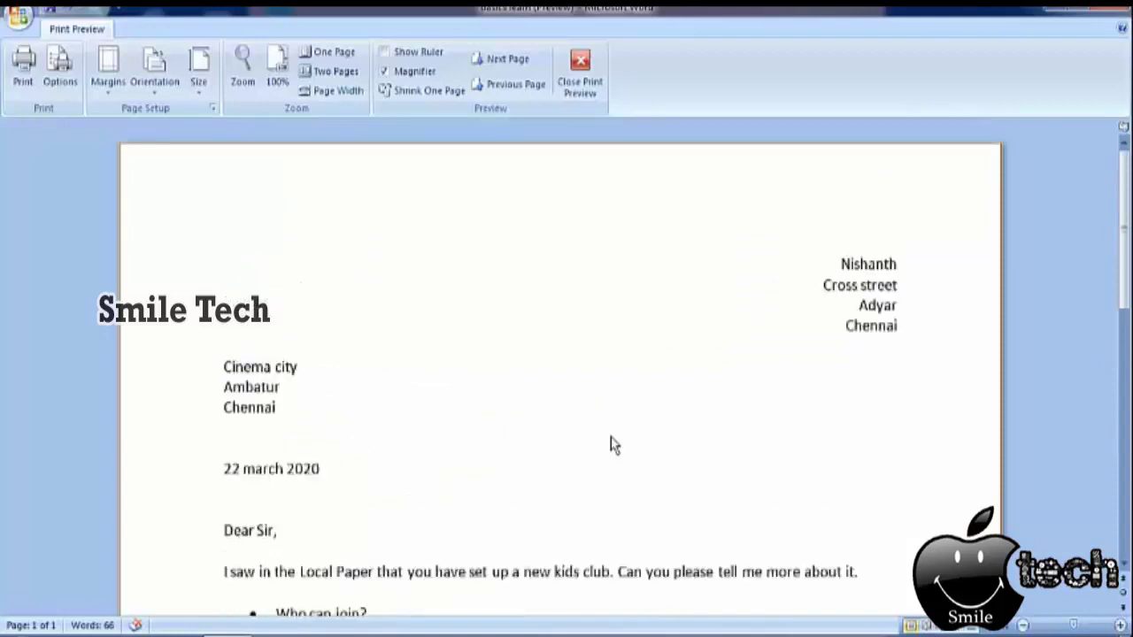
- Close Print Preview and zoom the editing view back in
click(582, 75)
scroll(722, 436, up, 4)
scroll(722, 436, up, 5)
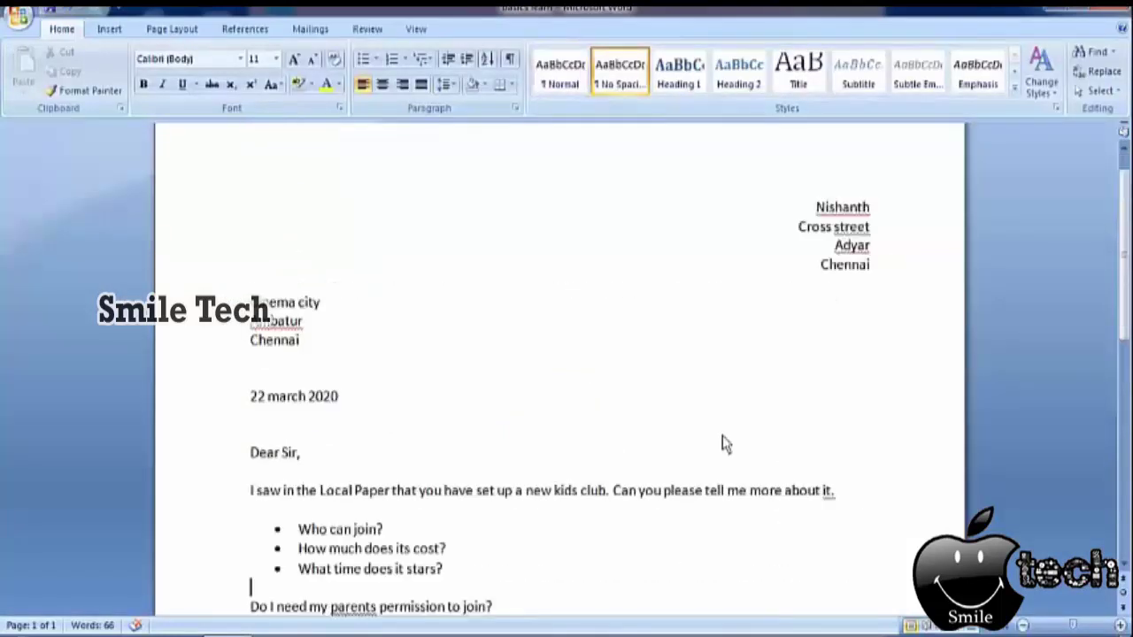
scroll(722, 435, up, 1)
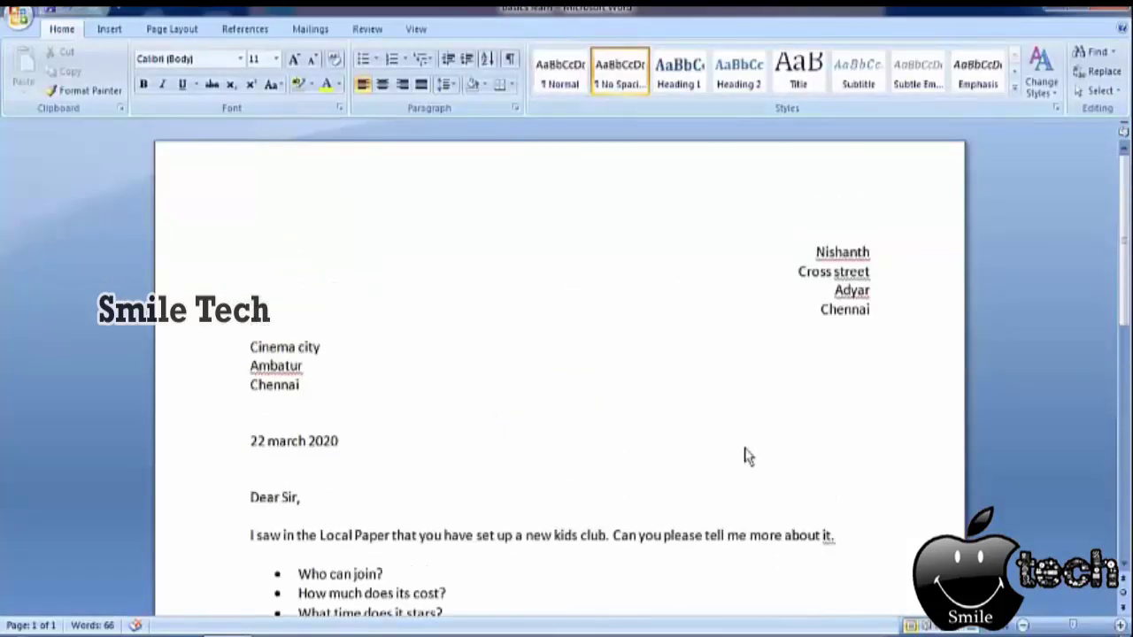
click(1121, 626)
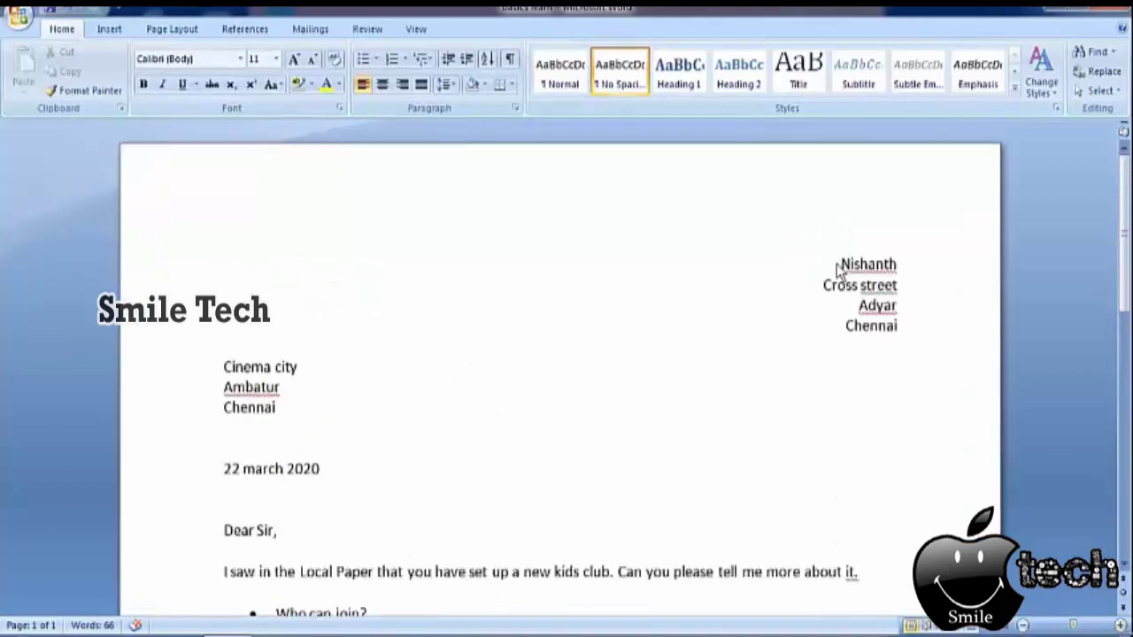
- Make all four sender address lines and the 'Cinema city' line bold
drag(835, 264, 905, 265)
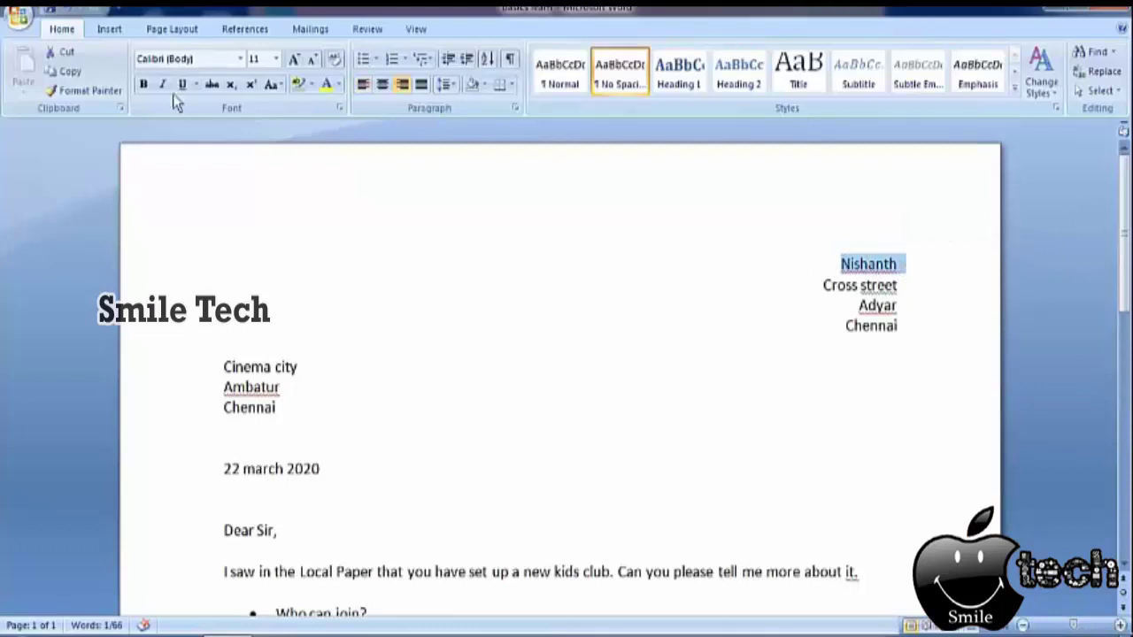
click(143, 85)
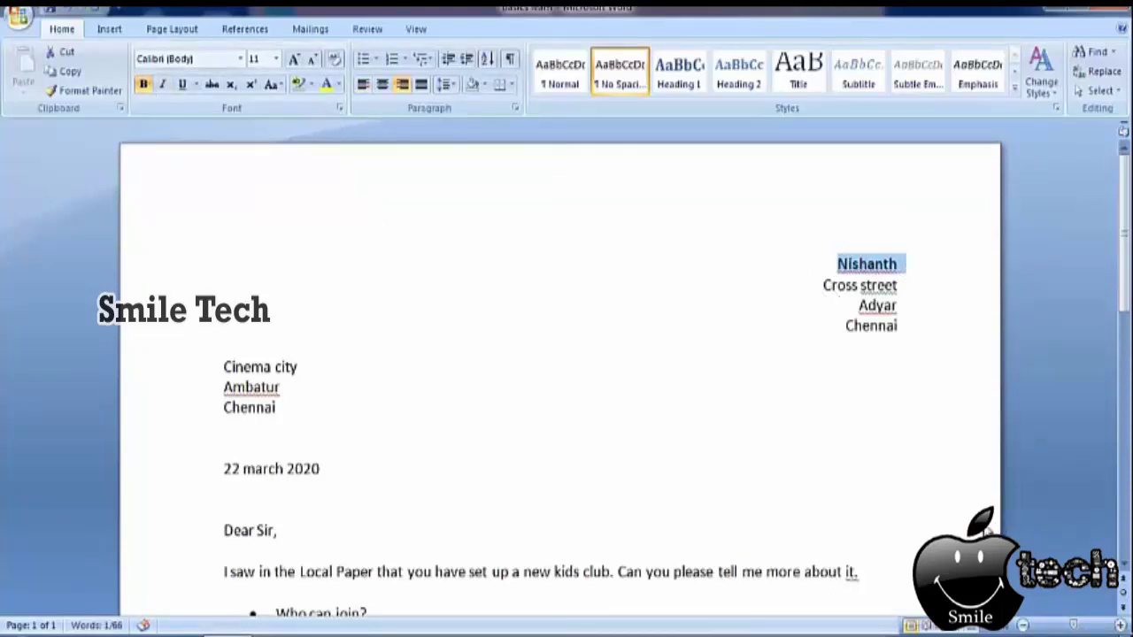
click(222, 356)
drag(222, 354, 306, 381)
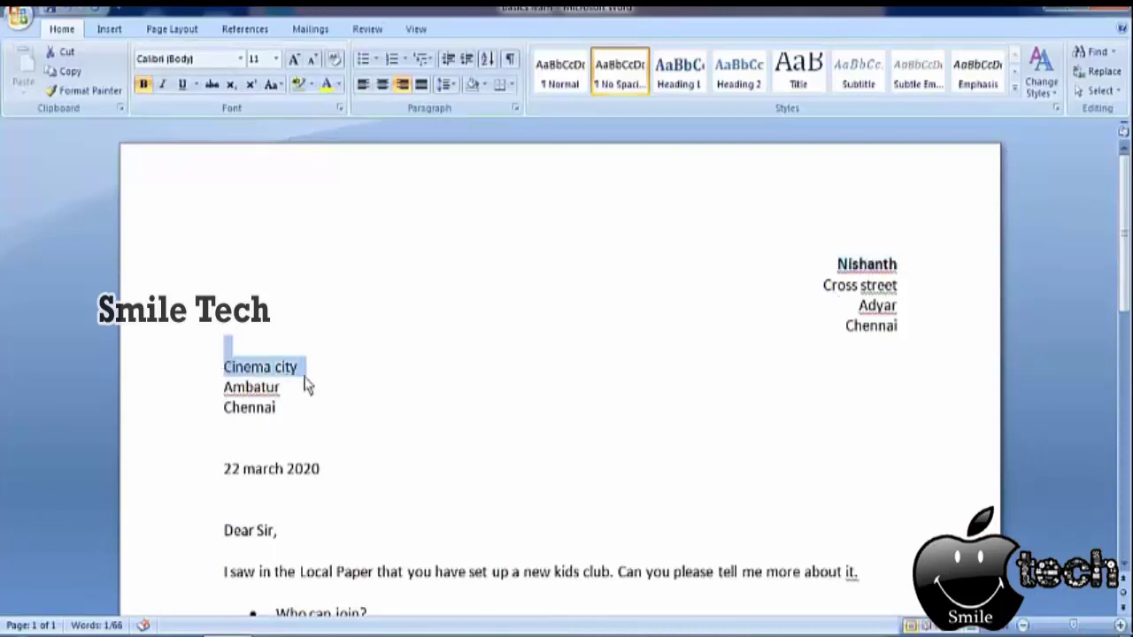
click(143, 85)
click(382, 235)
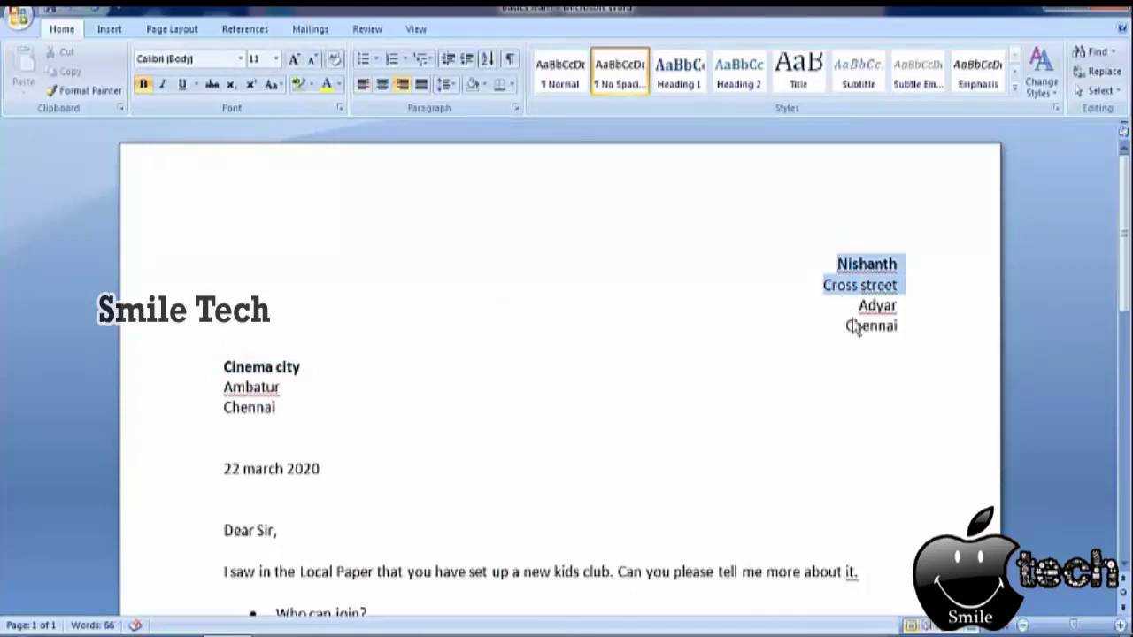
drag(830, 262, 830, 342)
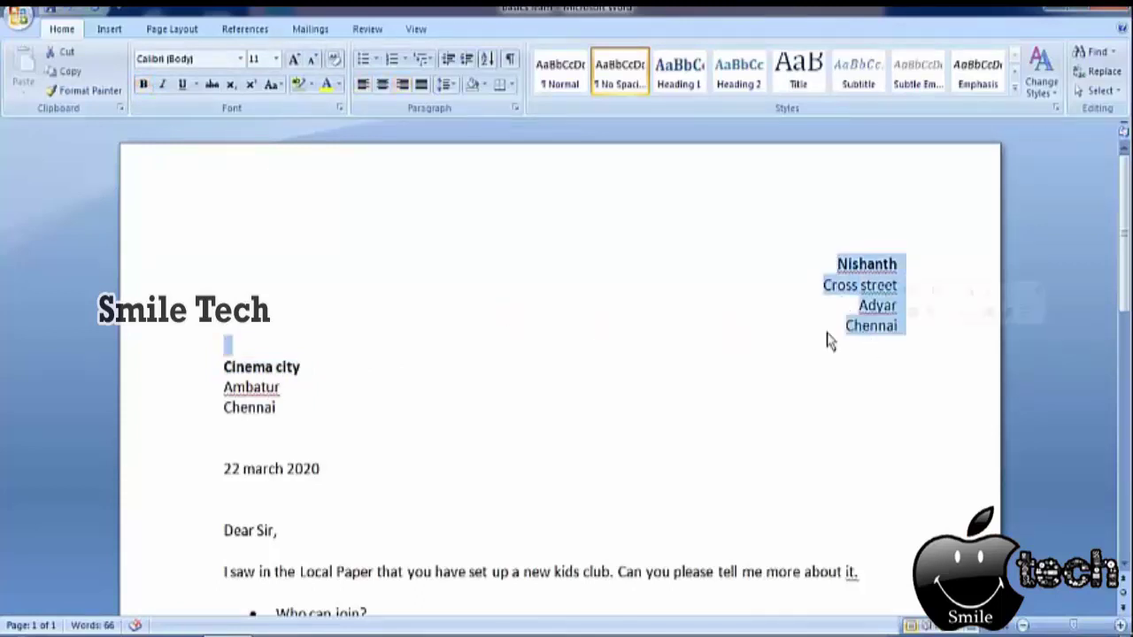
click(144, 89)
- Make all three recipient address lines bold
click(346, 209)
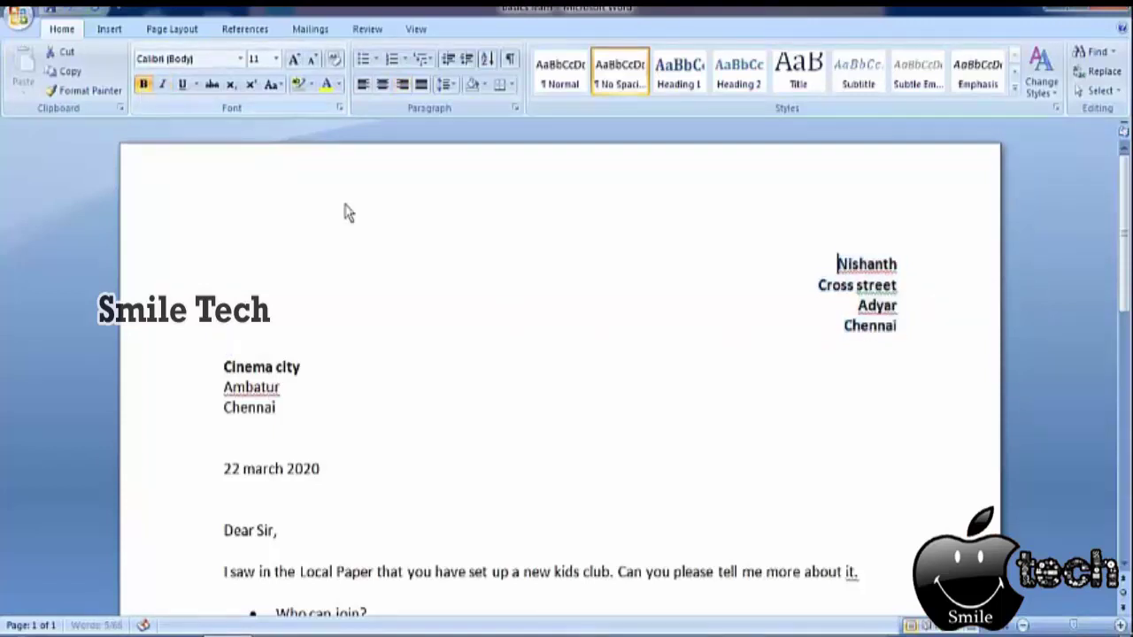
drag(285, 409, 202, 350)
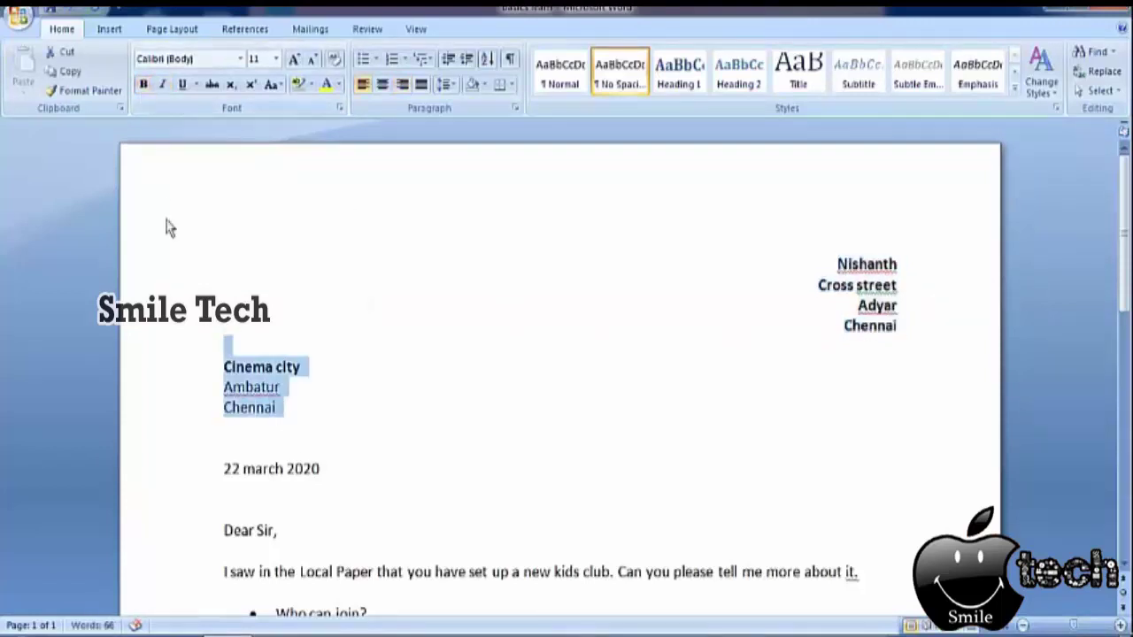
click(145, 87)
click(144, 87)
click(509, 257)
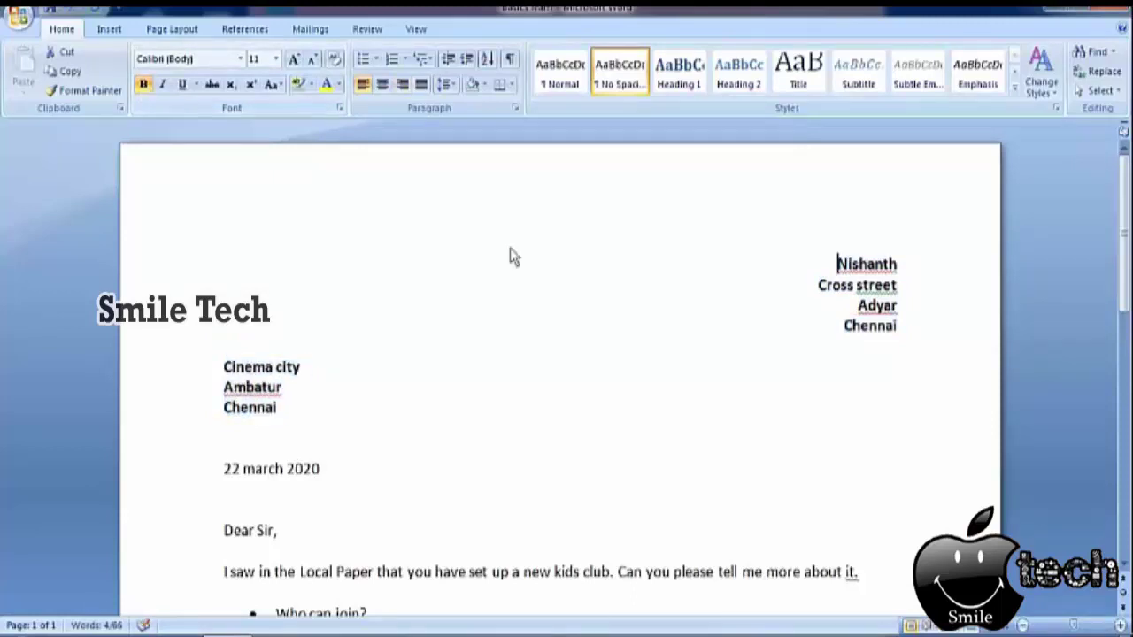
scroll(510, 300, down, 1)
scroll(507, 363, down, 1)
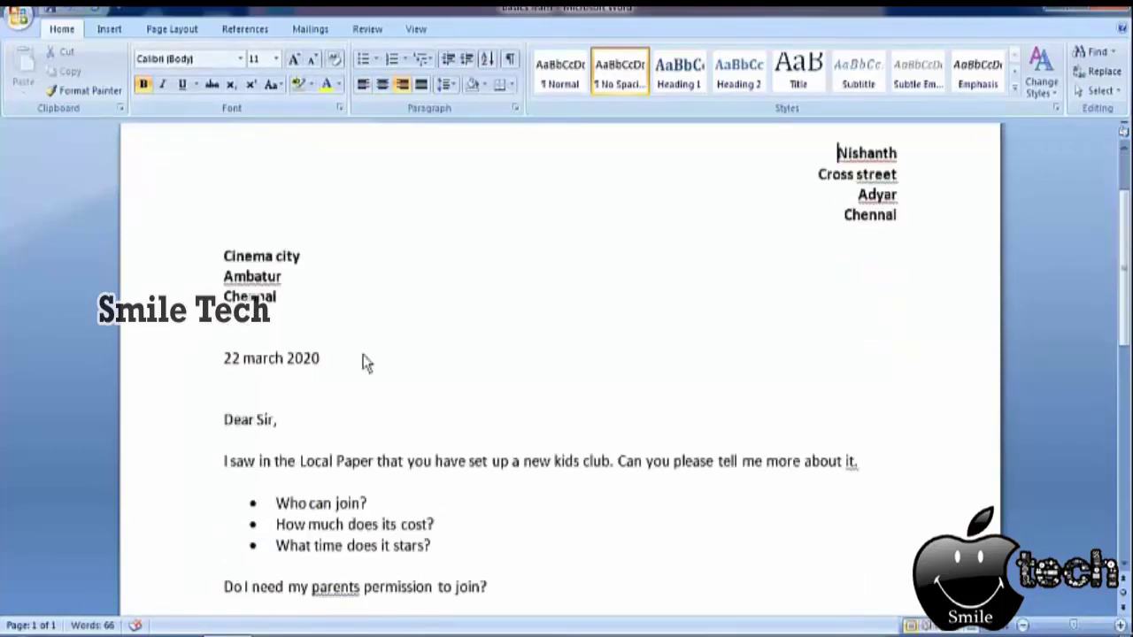
- Italicize the date 22 march 2020
drag(327, 360, 216, 357)
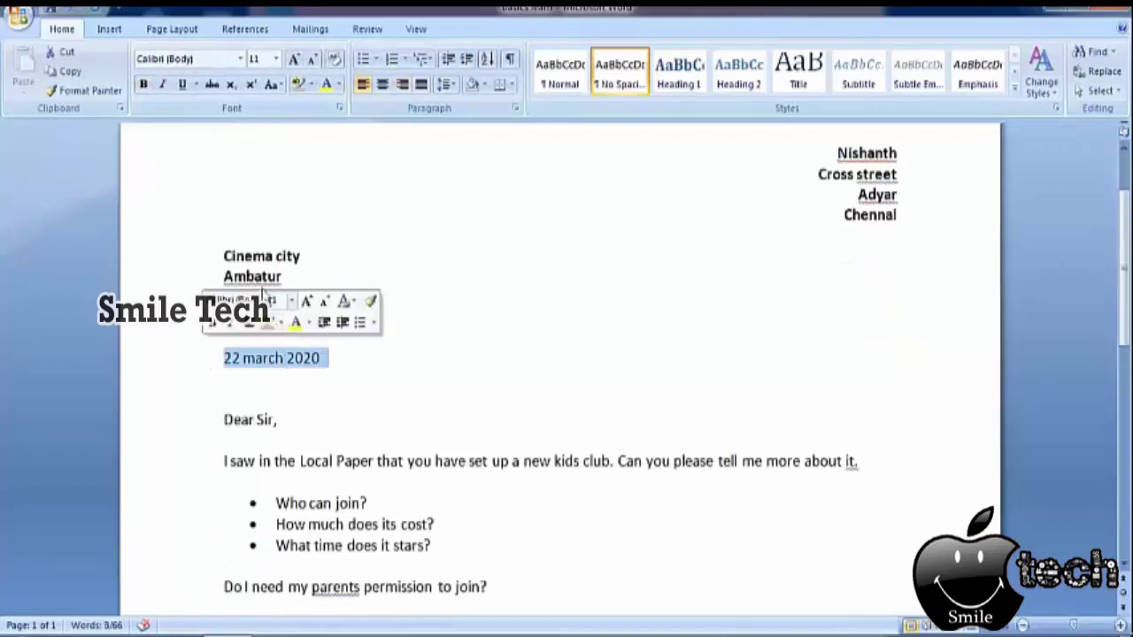
click(162, 87)
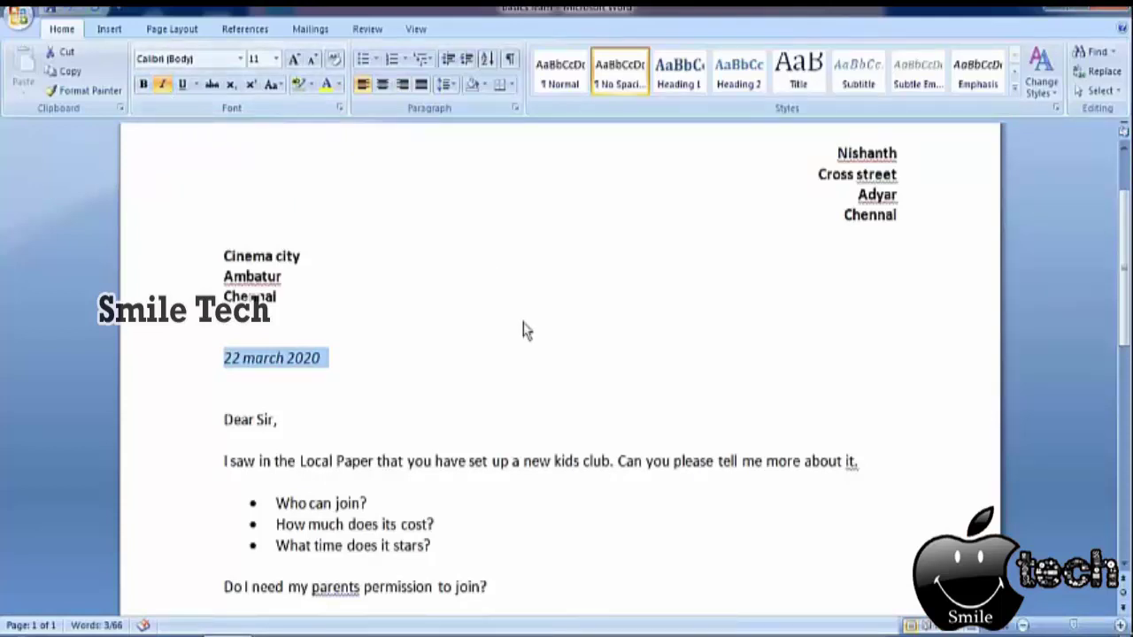
click(512, 418)
scroll(513, 418, down, 1)
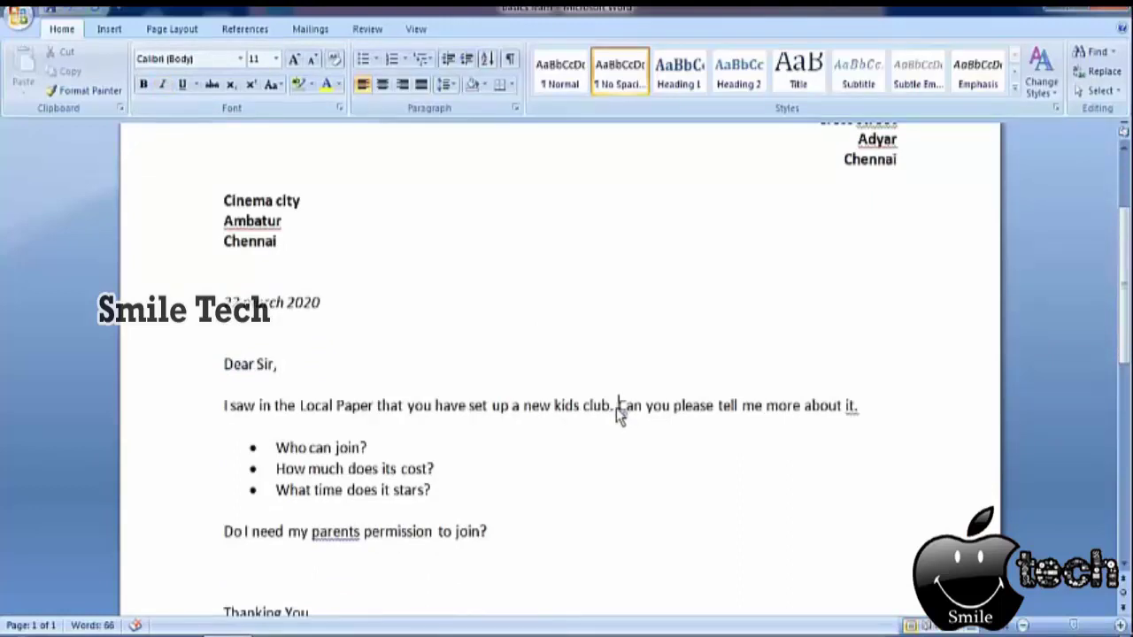
- Underline the sentence 'Can you please tell me more about it.' and zoom in
mouse_move(616, 408)
mouse_down()
mouse_move(847, 414)
mouse_move(834, 425)
mouse_up()
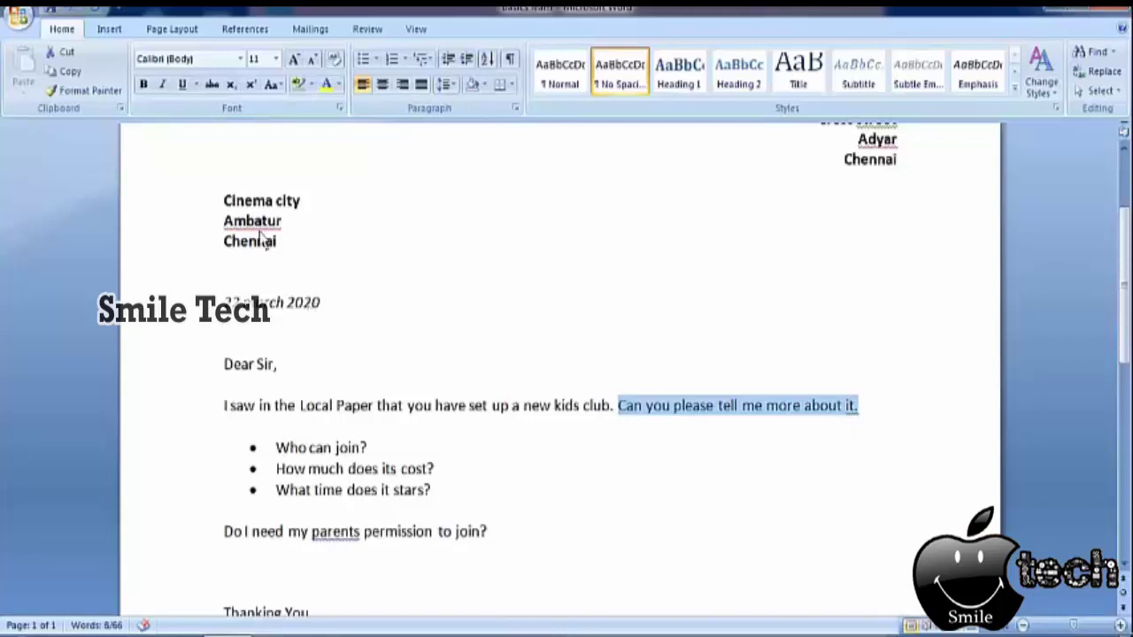
click(182, 87)
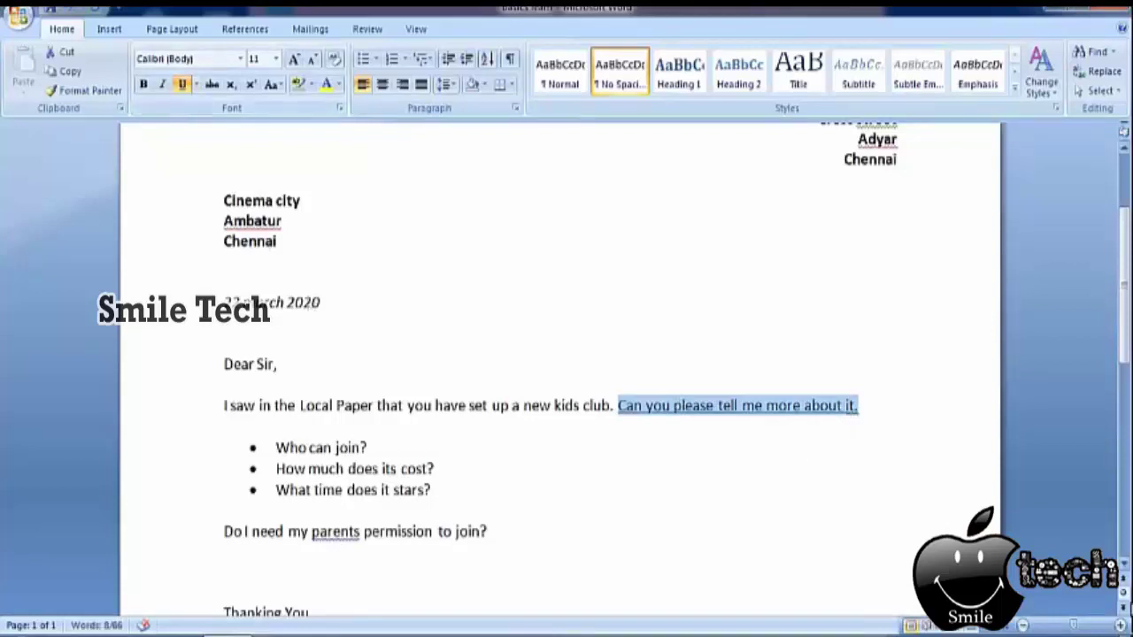
click(1120, 625)
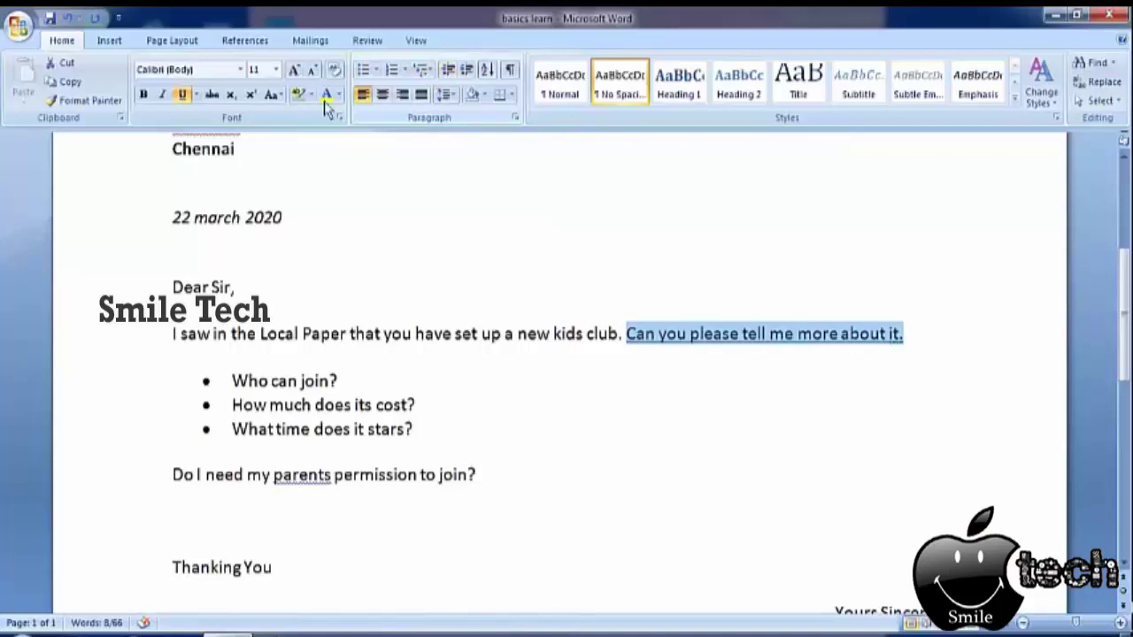
scroll(426, 363, up, 3)
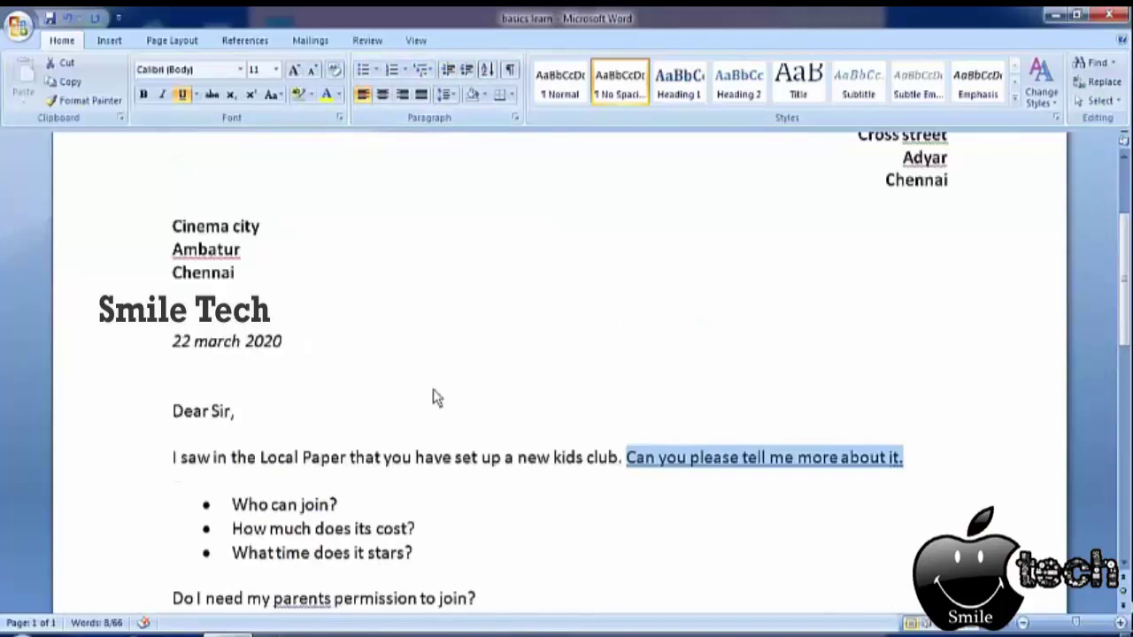
scroll(434, 391, up, 1)
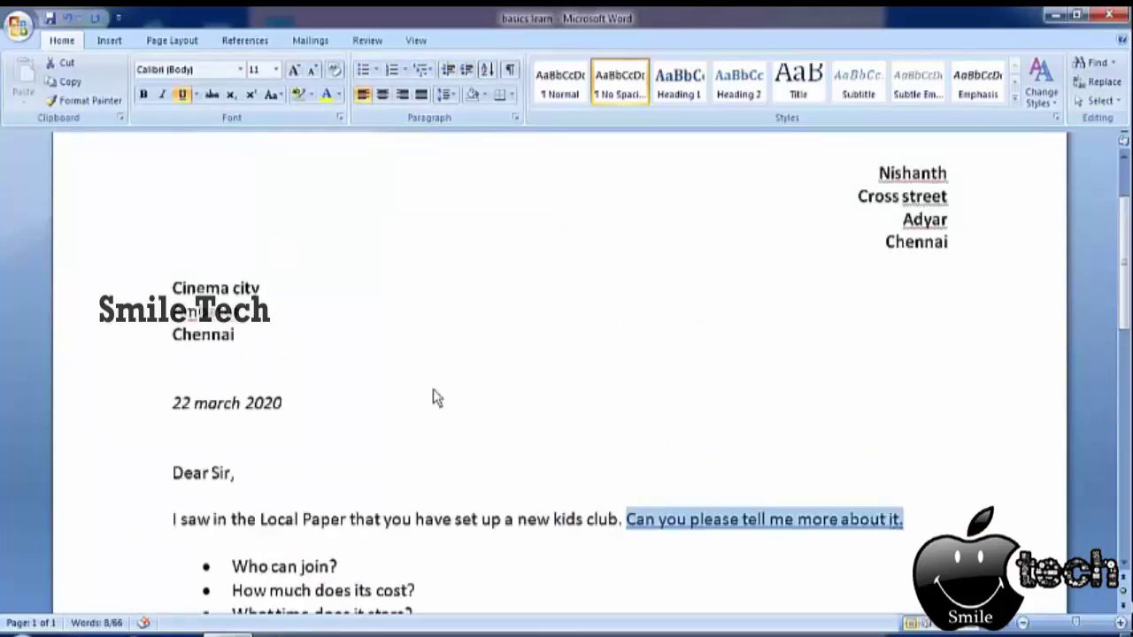